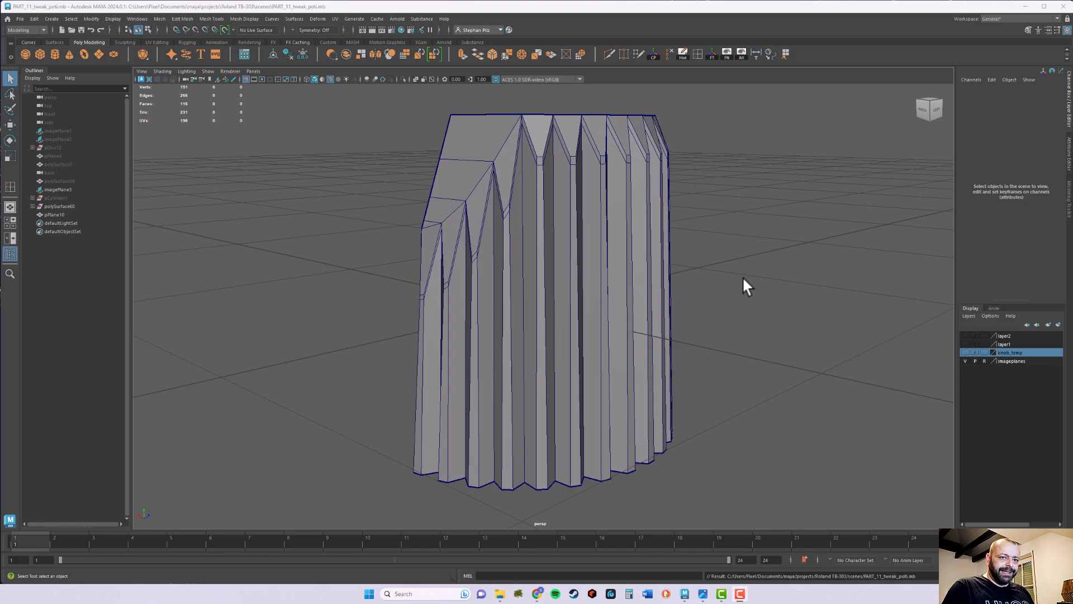
In the top view, move the half knob's vertices along the straight front cut edge away from the centre line along X
{"action": "left_click_drag", "start_coordinate": [594, 240], "coordinate": [590, 255], "text": "alt"}
{"action": "left_click", "coordinate": [557, 300]}
{"action": "left_click_drag", "start_coordinate": [555, 297], "coordinate": [575, 334], "text": "alt"}
{"action": "key", "text": "space"}
{"action": "key", "text": "space"}
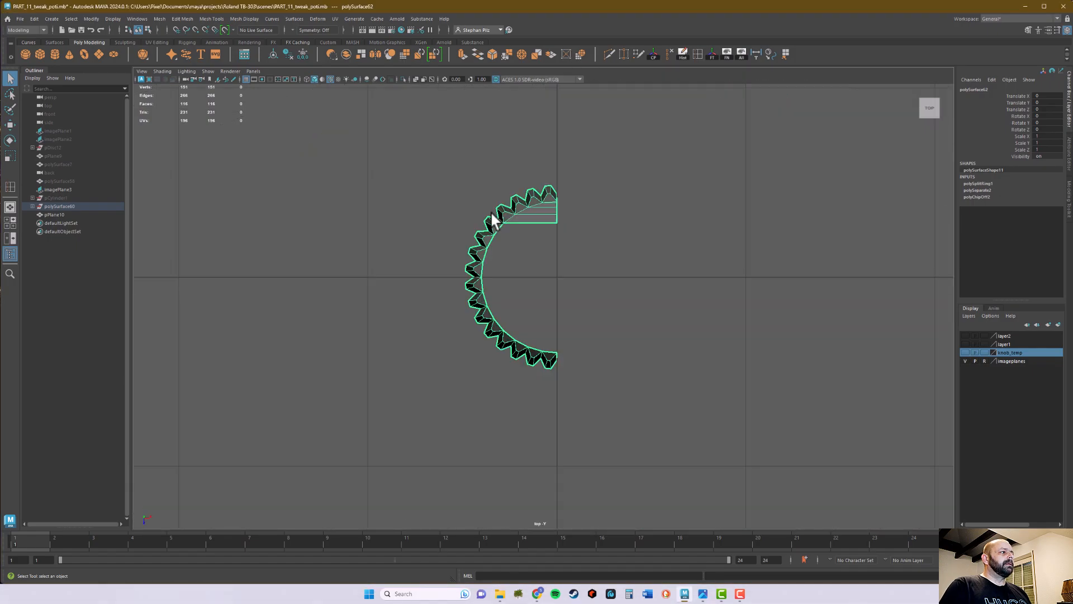
{"action": "scroll", "coordinate": [528, 235], "scroll_direction": "up", "scroll_amount": 2}
{"action": "scroll", "coordinate": [582, 173], "scroll_direction": "up", "scroll_amount": 3}
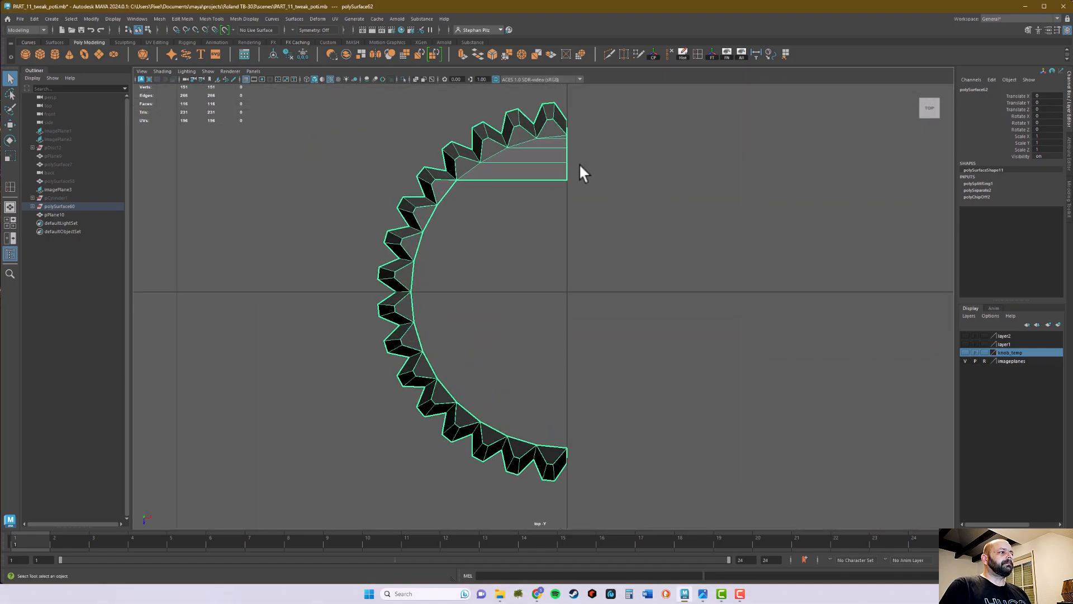
{"action": "middle_click_drag", "start_coordinate": [581, 173], "coordinate": [555, 267], "text": "alt"}
{"action": "right_click", "coordinate": [546, 246]}
{"action": "right_click_drag", "start_coordinate": [545, 246], "coordinate": [525, 247]}
{"action": "left_click_drag", "start_coordinate": [589, 240], "coordinate": [549, 314]}
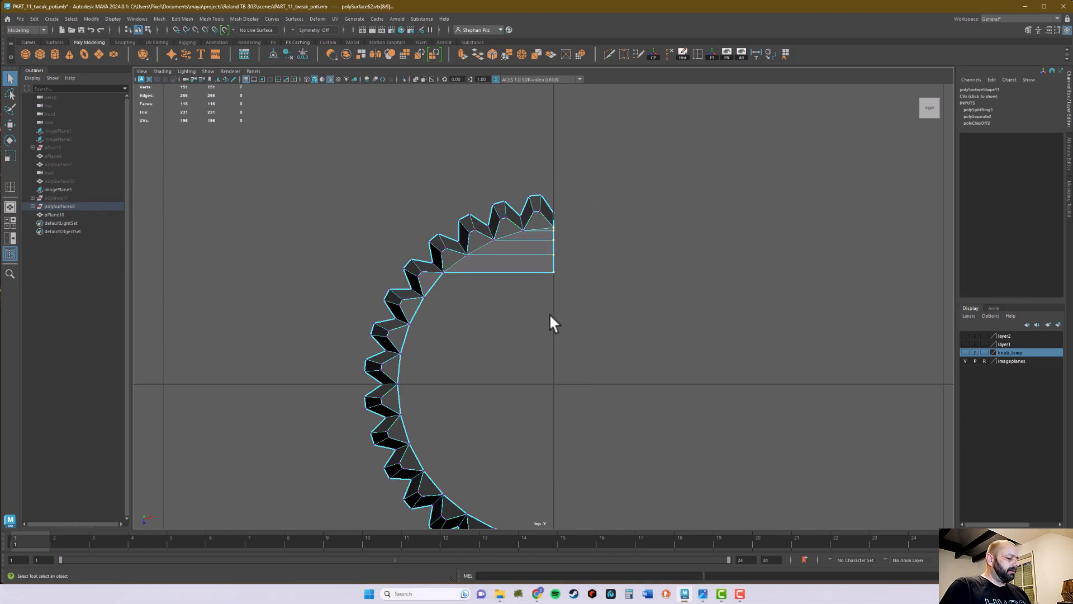
{"action": "key", "text": "w"}
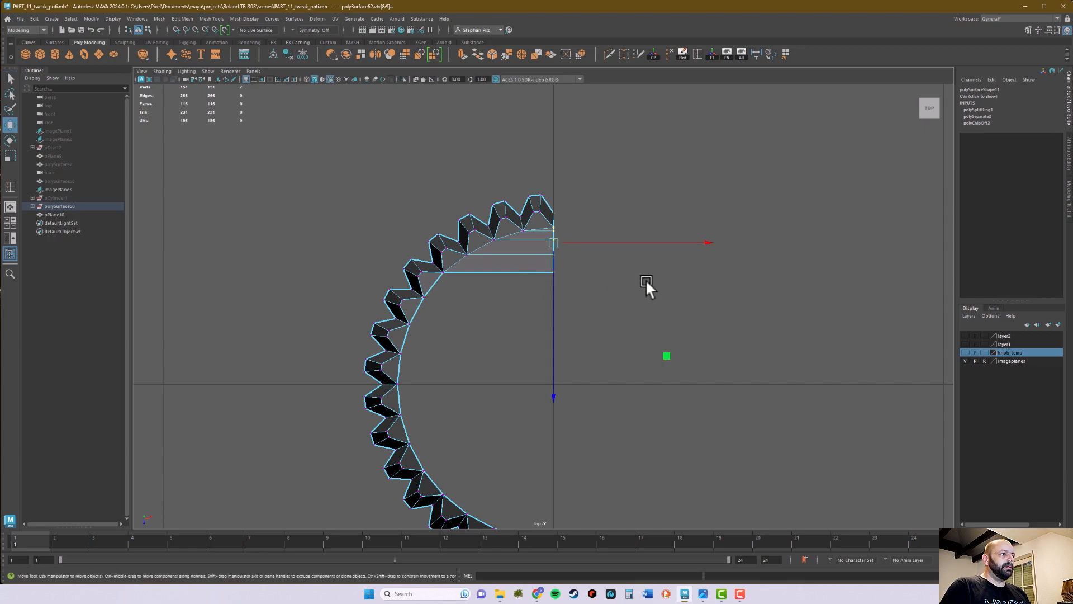
{"action": "key", "text": "minus"}
{"action": "middle_click_drag", "start_coordinate": [683, 293], "coordinate": [720, 304], "text": "alt"}
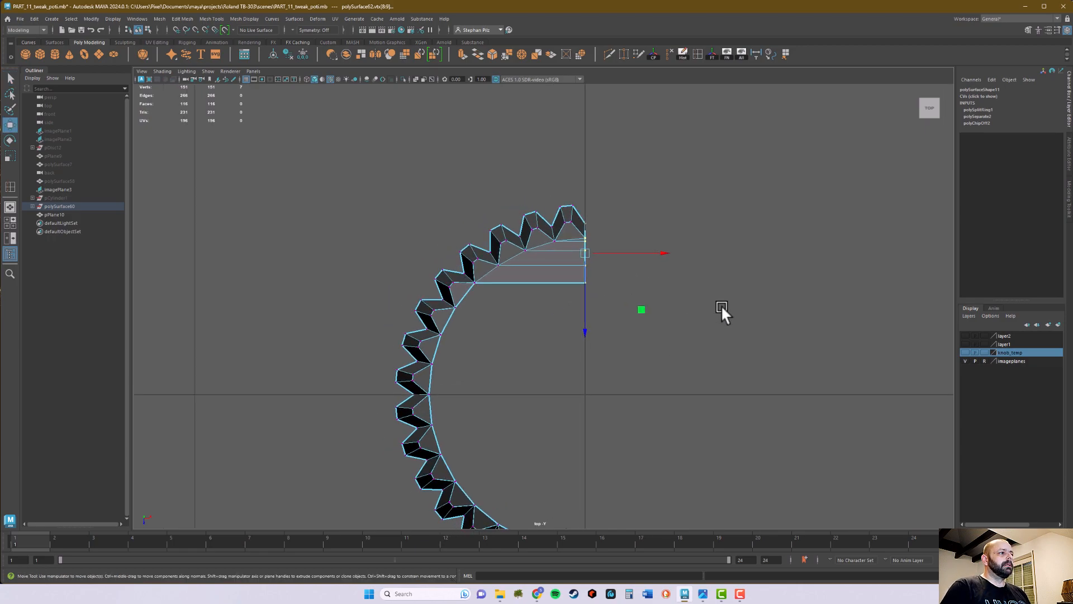
{"action": "scroll", "coordinate": [847, 306], "scroll_direction": "up", "scroll_amount": 5}
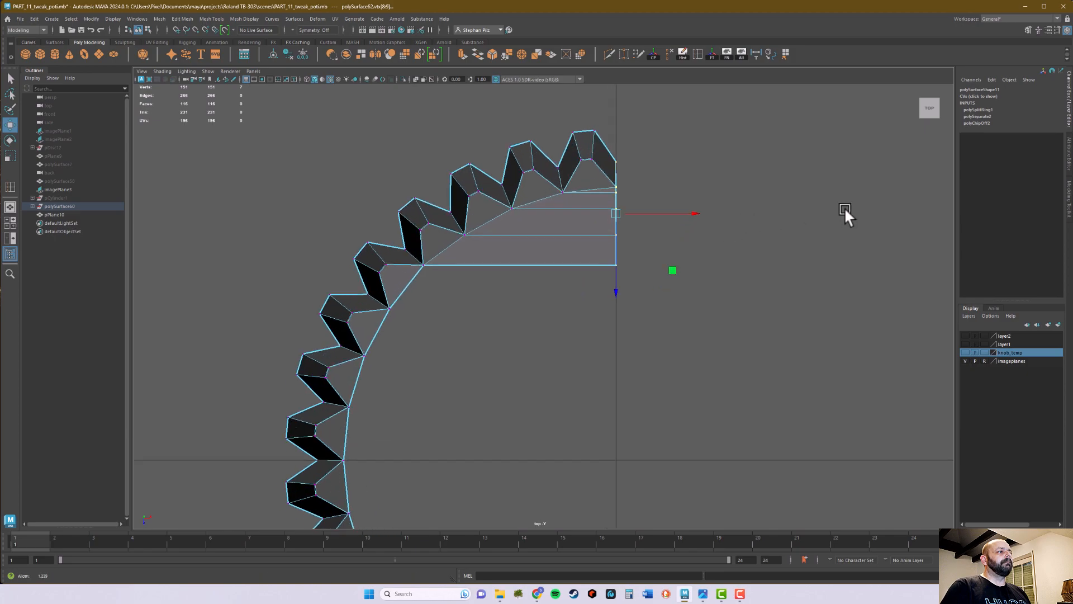
{"action": "middle_click_drag", "start_coordinate": [809, 210], "coordinate": [762, 254], "text": "alt"}
{"action": "left_click_drag", "start_coordinate": [682, 249], "coordinate": [662, 246]}
Duplicate the half knob in the perspective view and flip the copy along X by negative scaling
{"action": "key", "text": "space"}
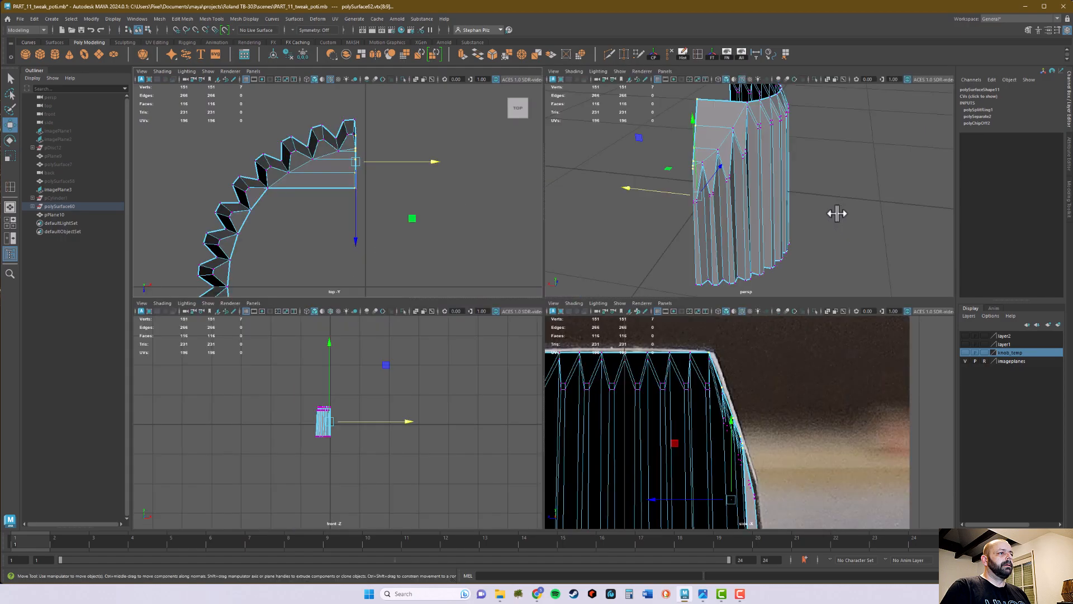
{"action": "key", "text": "space"}
{"action": "right_click_drag", "start_coordinate": [566, 260], "coordinate": [609, 256]}
{"action": "left_click_drag", "start_coordinate": [733, 275], "coordinate": [635, 280], "text": "alt"}
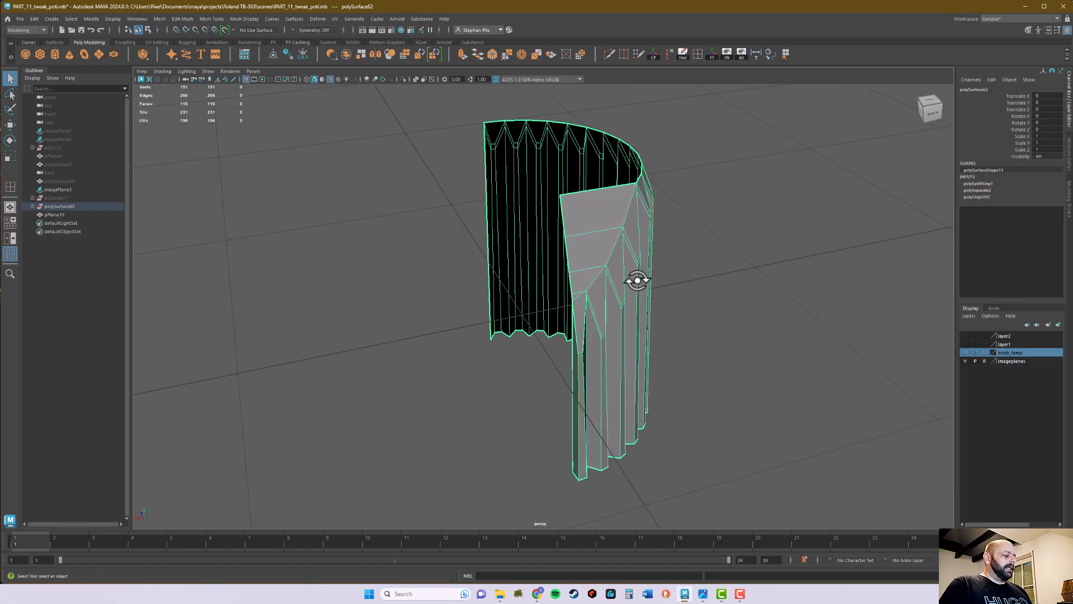
{"action": "key", "text": "w"}
{"action": "mouse_move", "coordinate": [743, 344]}
{"action": "left_mouse_down", "text": "alt"}
{"action": "mouse_move", "coordinate": [725, 331]}
{"action": "mouse_move", "coordinate": [735, 334]}
{"action": "left_mouse_up", "text": "alt"}
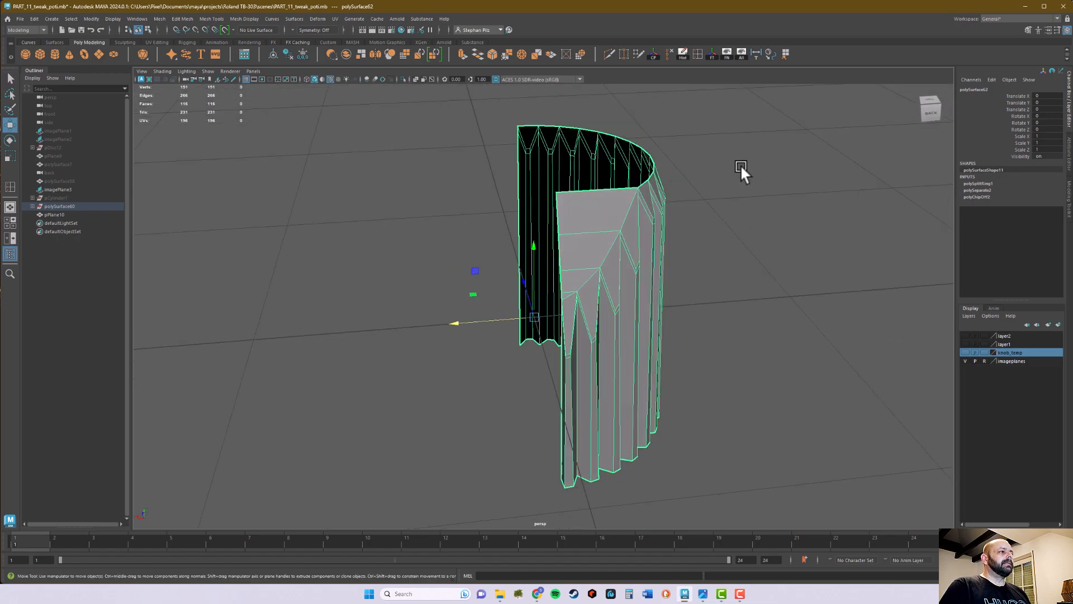
{"action": "left_click_drag", "start_coordinate": [734, 294], "coordinate": [738, 296], "text": "alt"}
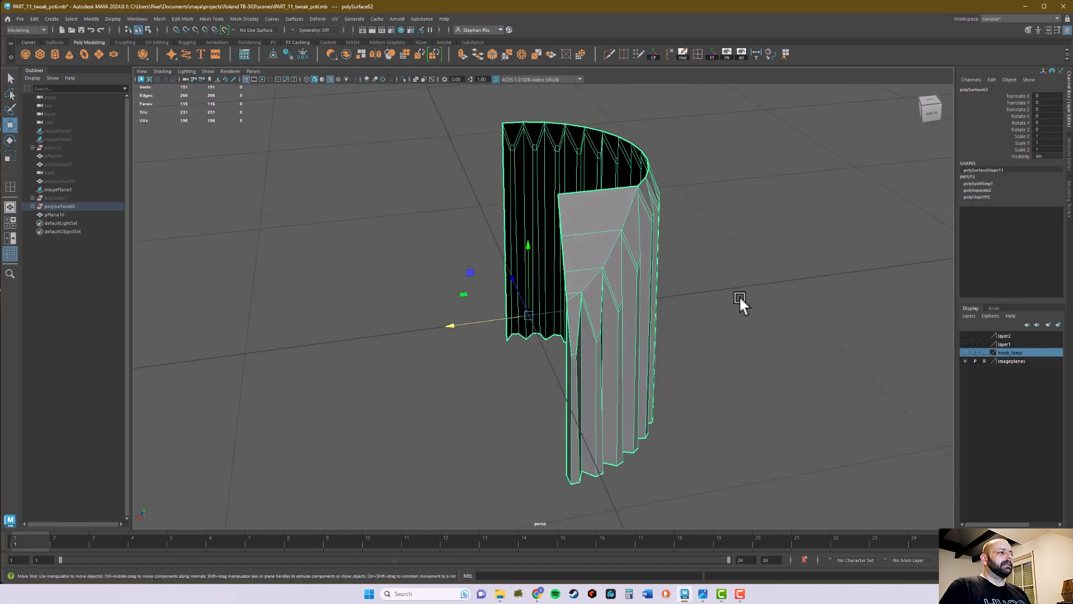
{"action": "key", "text": "ctrl+d"}
{"action": "key", "text": "r"}
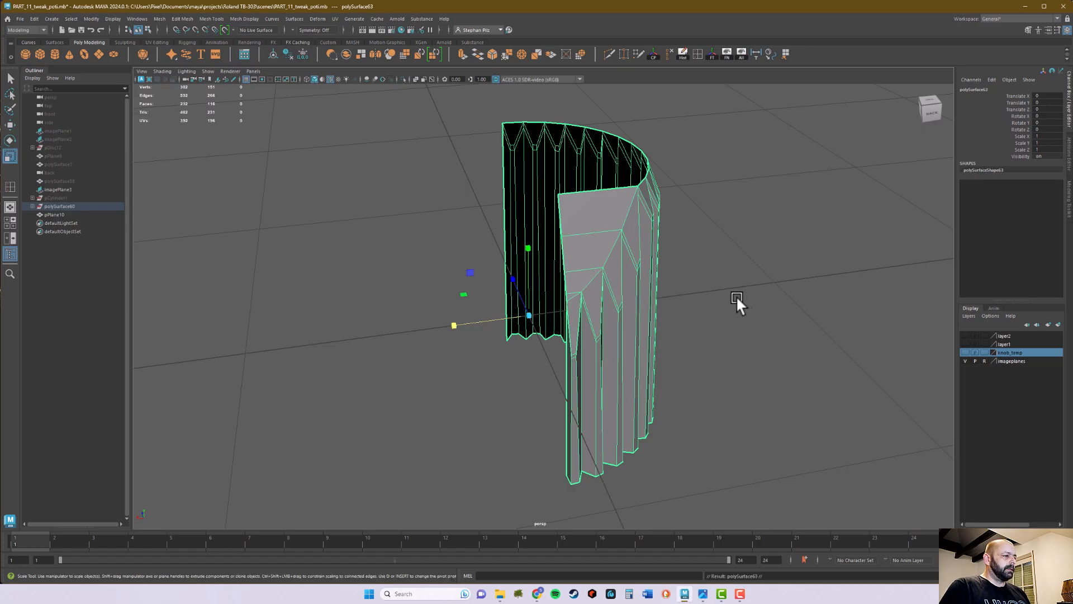
{"action": "left_click_drag", "start_coordinate": [452, 326], "coordinate": [593, 325]}
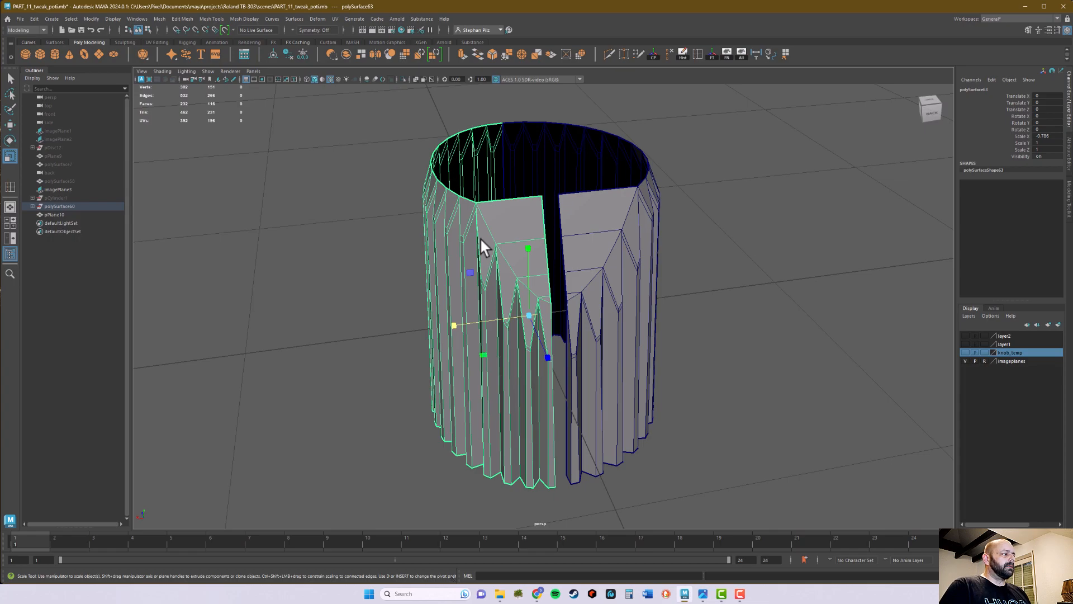
Set the flipped copy's Scale X to exactly -1
{"action": "double_click", "coordinate": [10, 156]}
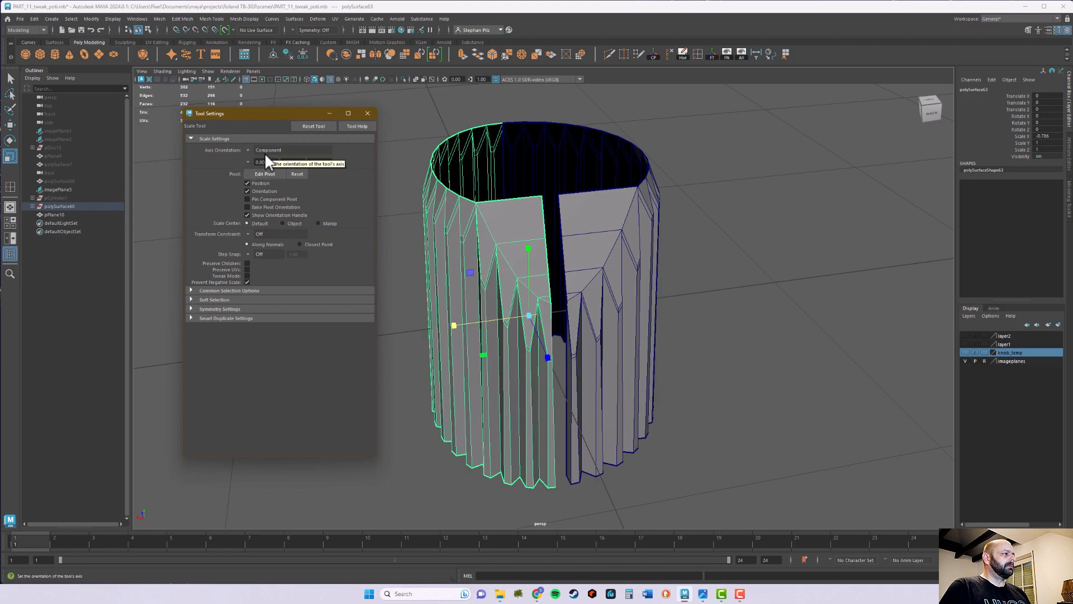
{"action": "left_click", "coordinate": [367, 113]}
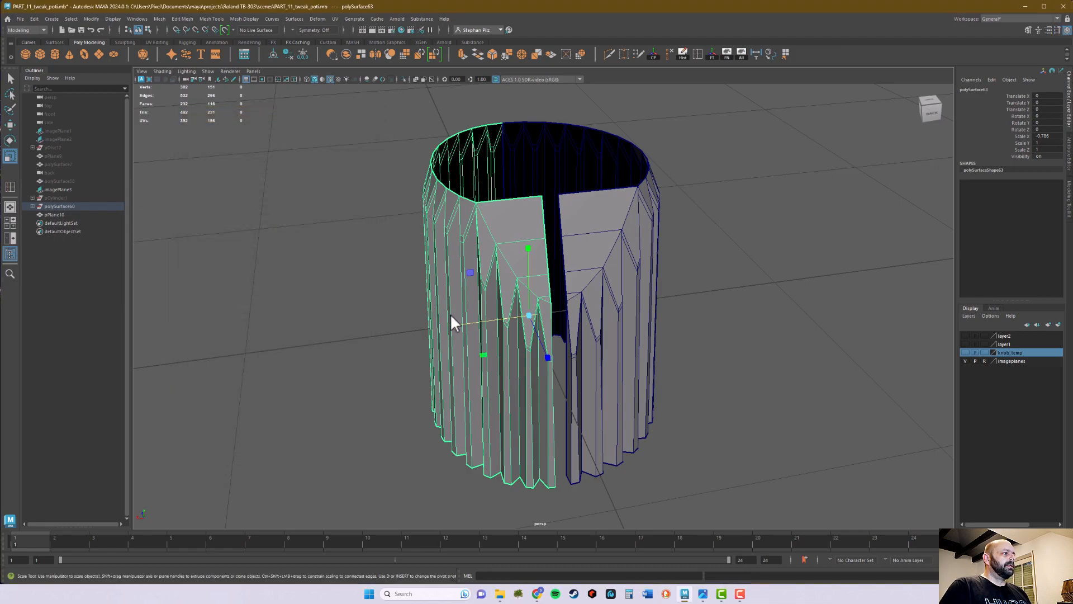
{"action": "double_click", "coordinate": [1055, 137]}
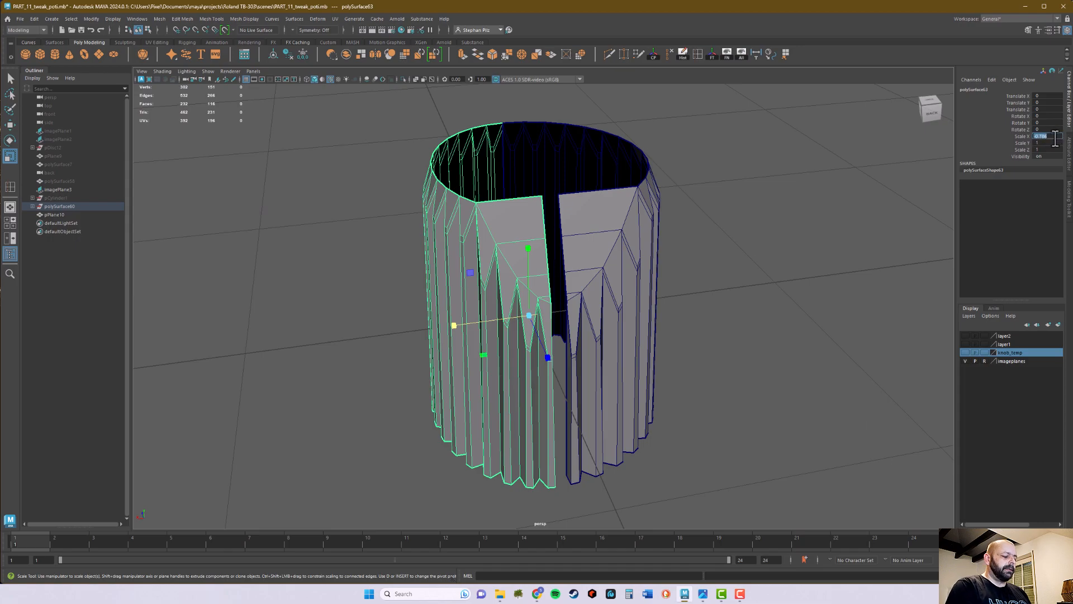
{"action": "type", "text": "-1"}
{"action": "key", "text": "Return"}
Compare the width of the slot between the knob halves with the indicator line in the reference photo
{"action": "left_click_drag", "start_coordinate": [749, 299], "coordinate": [726, 288], "text": "alt"}
{"action": "key", "text": "q"}
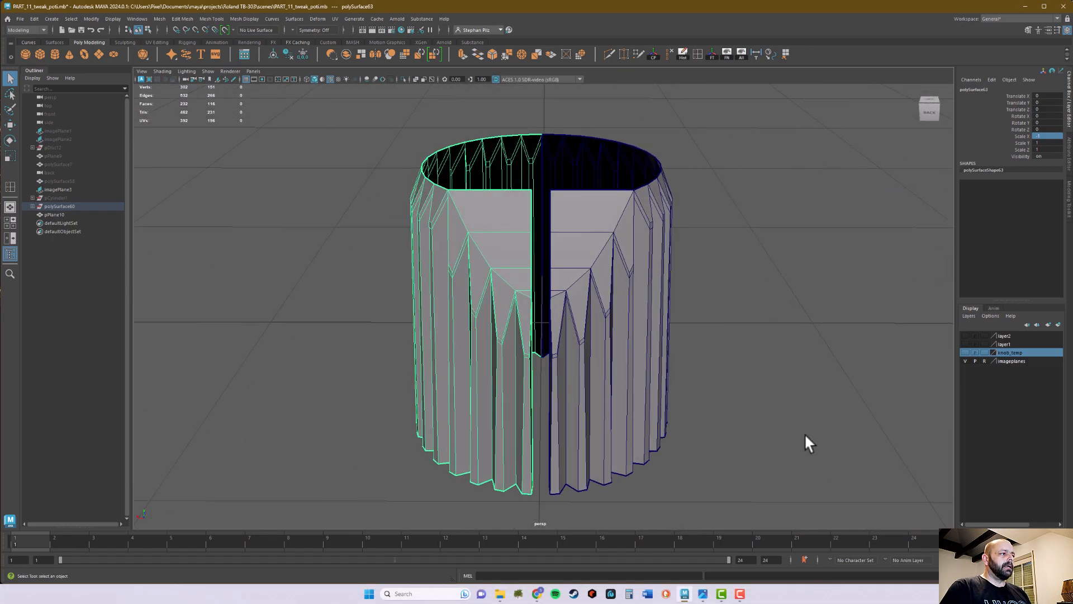
{"action": "left_click", "coordinate": [703, 593]}
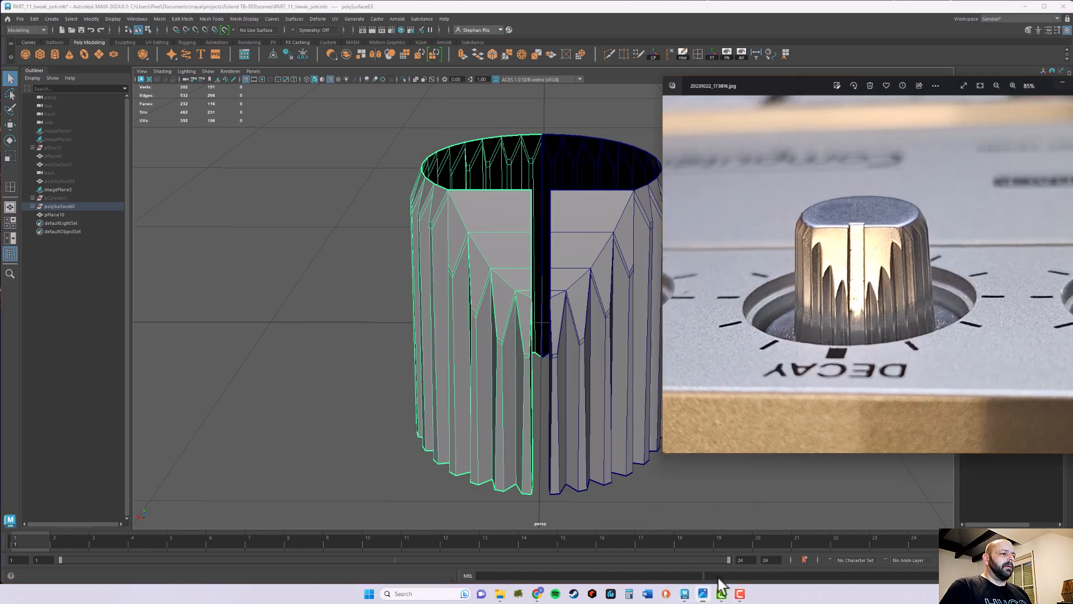
{"action": "middle_click_drag", "start_coordinate": [585, 306], "coordinate": [526, 307], "text": "alt"}
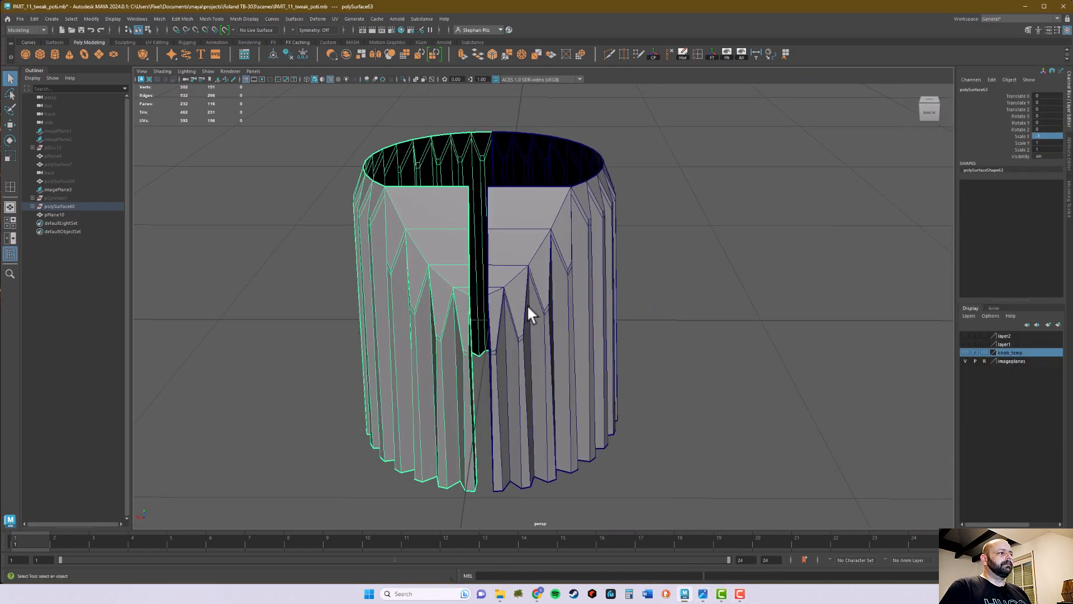
{"action": "left_click", "coordinate": [705, 595]}
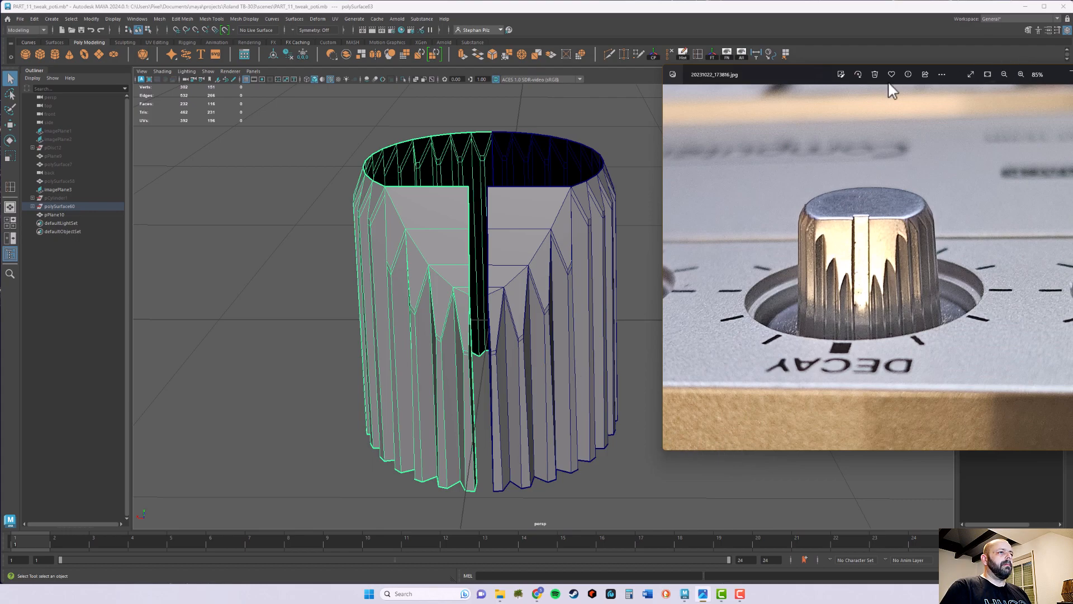
{"action": "right_click_drag", "start_coordinate": [543, 300], "coordinate": [276, 350], "text": "alt"}
{"action": "left_click", "coordinate": [703, 593]}
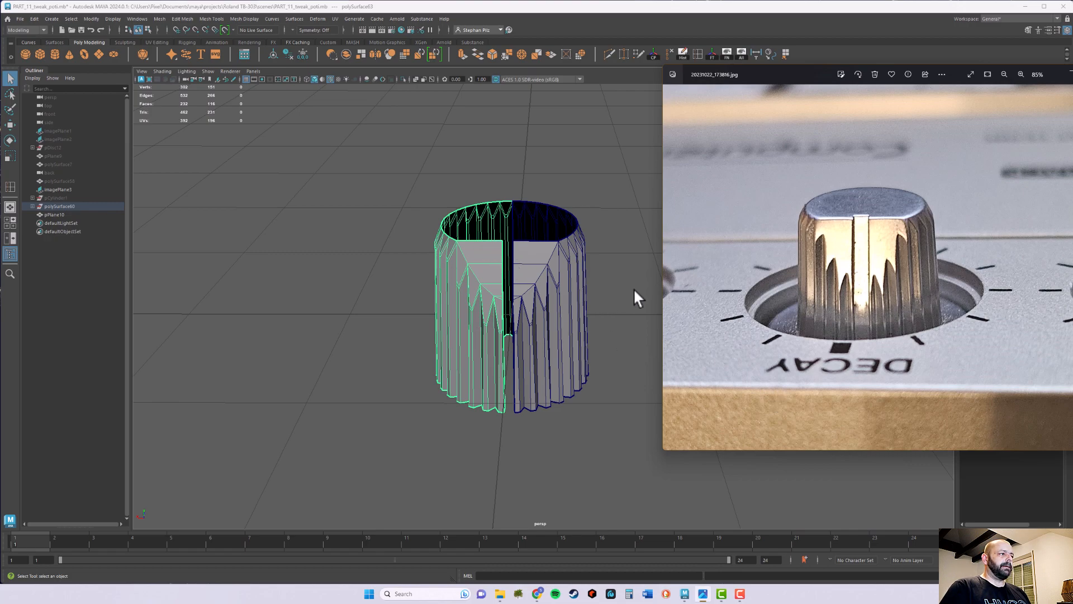
Delete the mirrored half of the knob
{"action": "left_click", "coordinate": [592, 245]}
{"action": "left_click", "coordinate": [481, 312]}
{"action": "key", "text": "Delete"}
{"action": "left_click_drag", "start_coordinate": [528, 393], "coordinate": [562, 400], "text": "alt"}
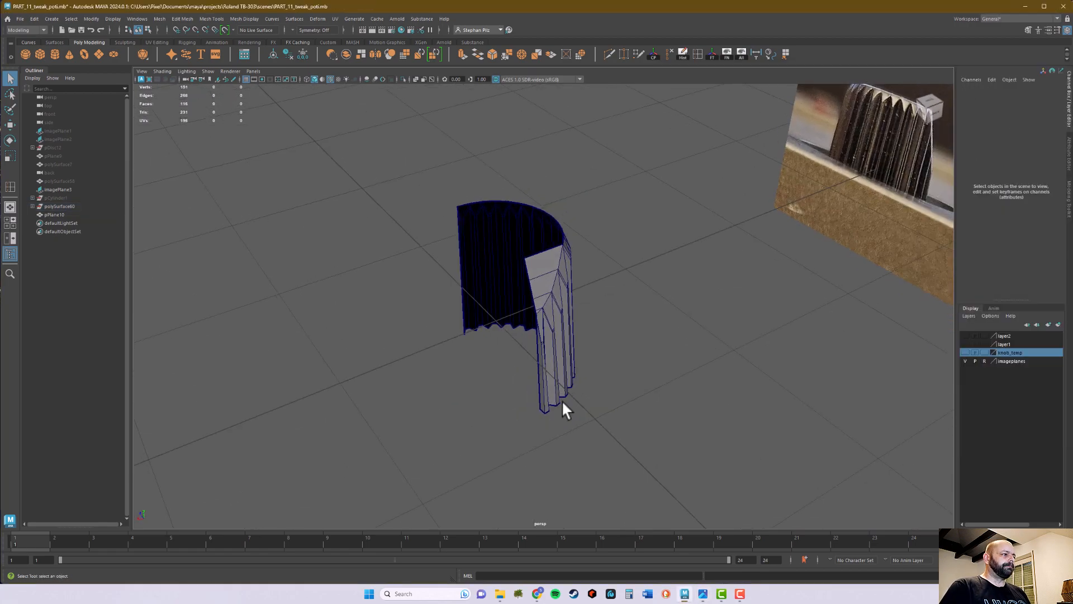
In the top view, move the vertices along the remaining half's front cut edge slightly farther from the centre line along X
{"action": "key", "text": "space"}
{"action": "key", "text": "space"}
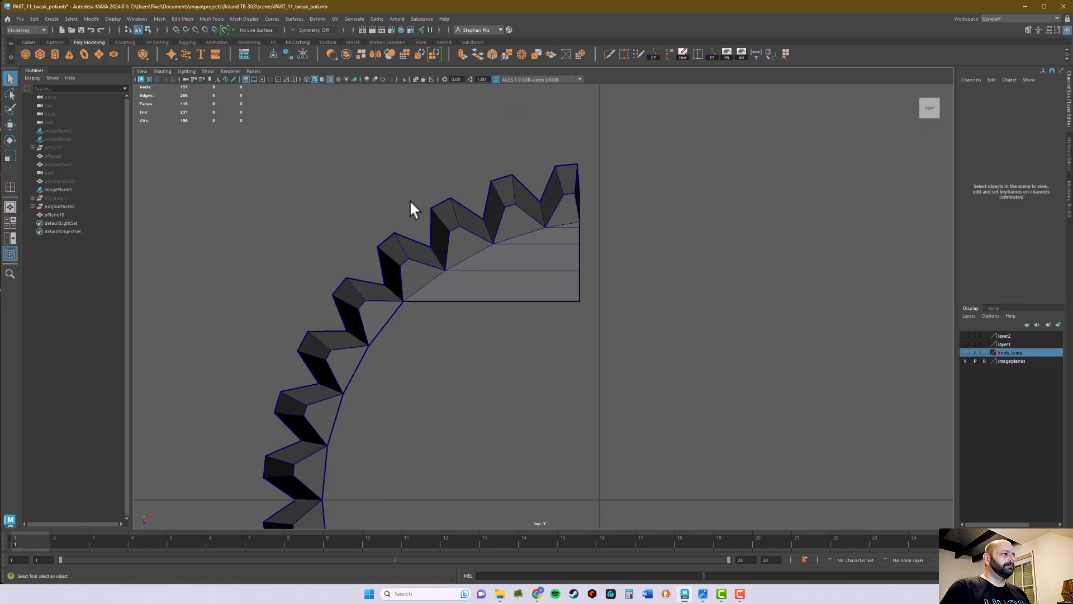
{"action": "right_click_drag", "start_coordinate": [567, 245], "coordinate": [537, 246]}
{"action": "middle_click_drag", "start_coordinate": [609, 227], "coordinate": [582, 245], "text": "alt"}
{"action": "right_click_drag", "start_coordinate": [581, 245], "coordinate": [778, 237], "text": "alt"}
{"action": "middle_click_drag", "start_coordinate": [778, 237], "coordinate": [671, 265], "text": "alt"}
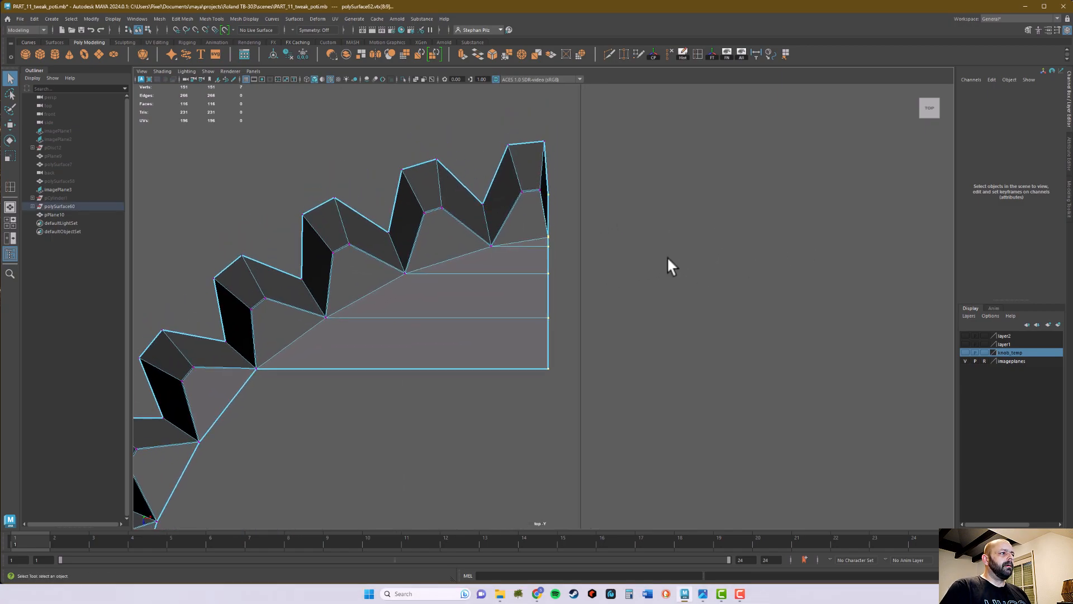
{"action": "left_click_drag", "start_coordinate": [622, 120], "coordinate": [529, 424]}
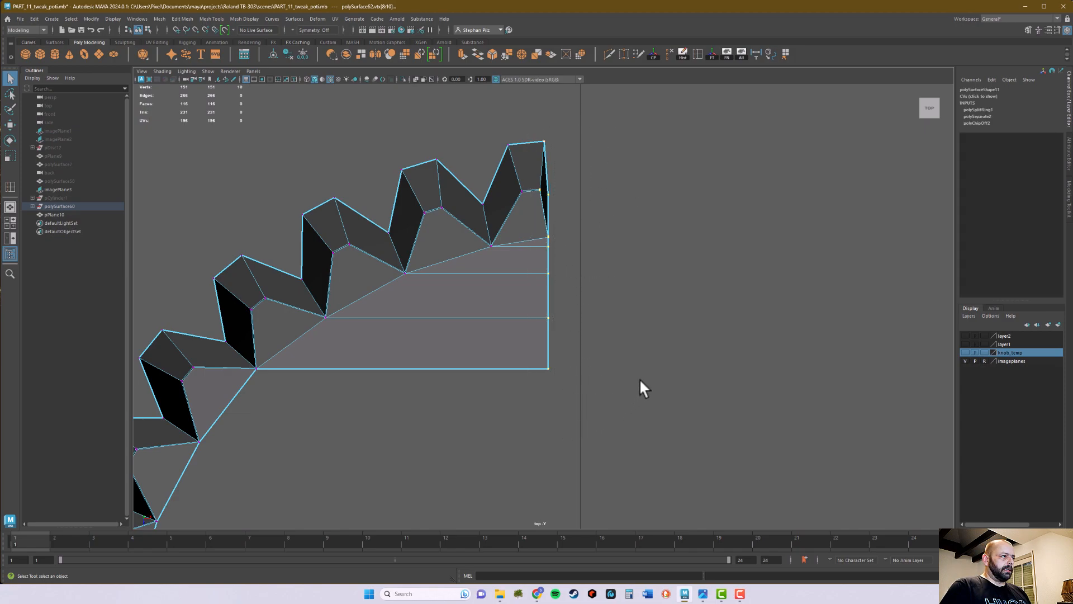
{"action": "key", "text": "r"}
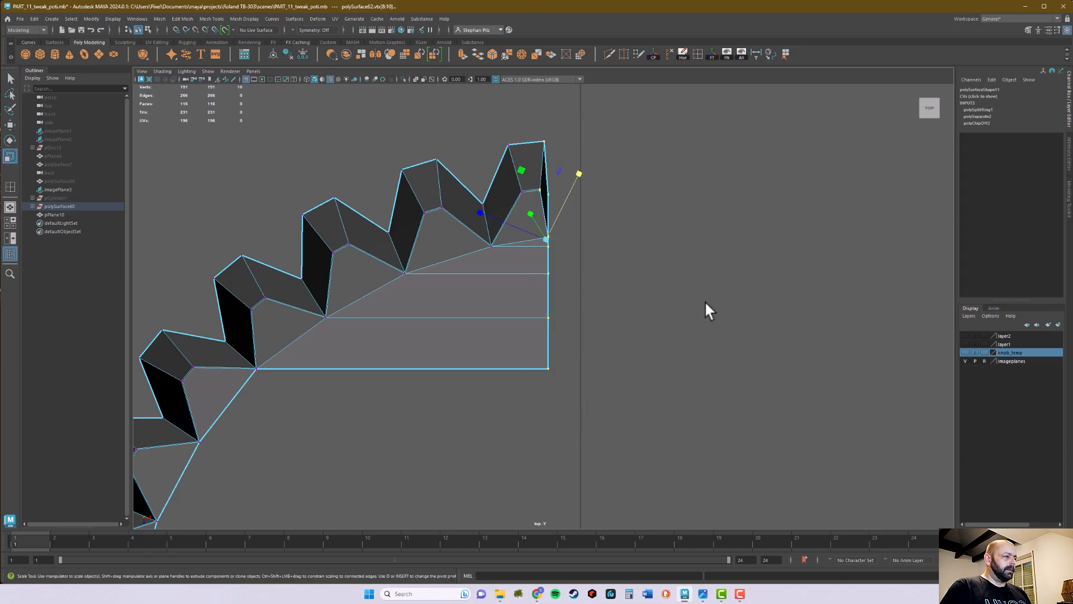
{"action": "key", "text": "w"}
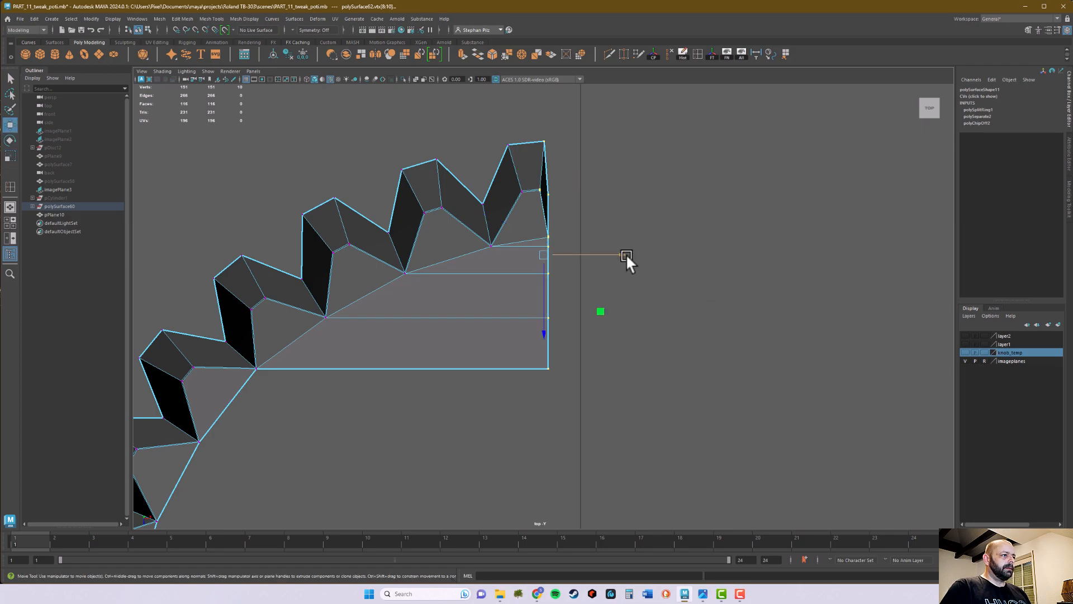
{"action": "left_click_drag", "start_coordinate": [626, 255], "coordinate": [615, 254]}
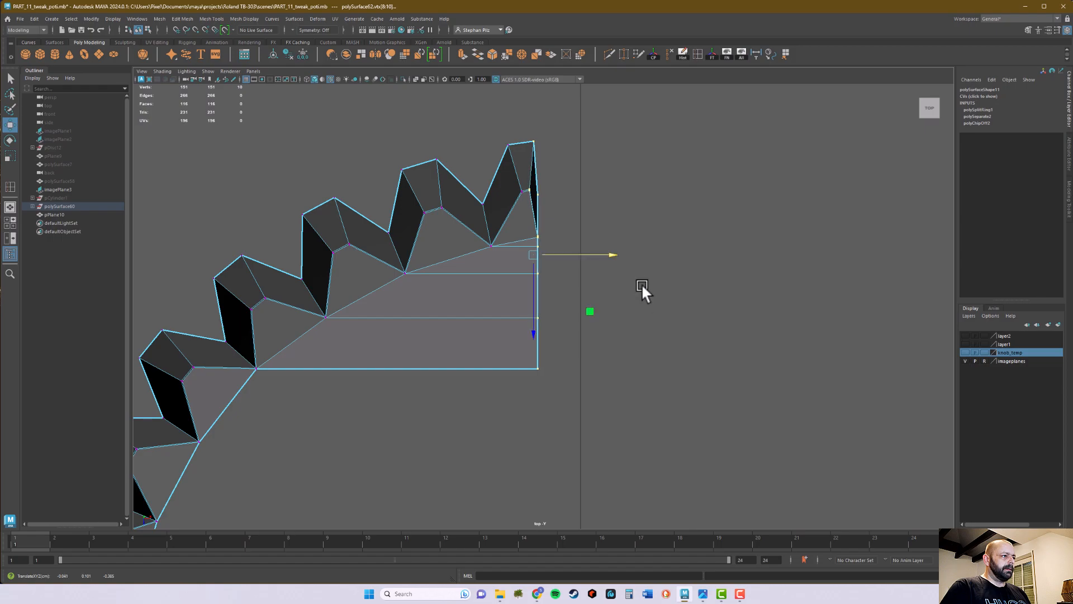
Duplicate the adjusted half knob and mirror the copy with a Scale X of -1
{"action": "key", "text": "space"}
{"action": "key", "text": "space"}
{"action": "left_click_drag", "start_coordinate": [740, 233], "coordinate": [554, 318], "text": "alt"}
{"action": "right_click_drag", "start_coordinate": [553, 318], "coordinate": [582, 313]}
{"action": "middle_click_drag", "start_coordinate": [583, 313], "coordinate": [647, 275], "text": "alt"}
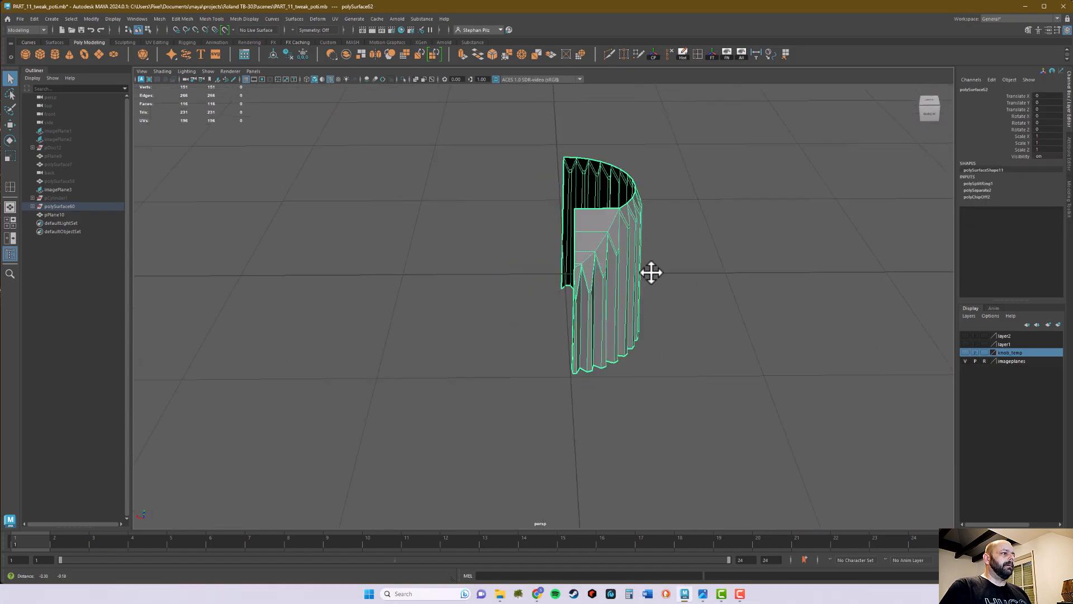
{"action": "right_click_drag", "start_coordinate": [647, 275], "coordinate": [837, 271], "text": "alt"}
{"action": "left_click_drag", "start_coordinate": [837, 270], "coordinate": [651, 319], "text": "alt"}
{"action": "right_click_drag", "start_coordinate": [651, 319], "coordinate": [579, 337], "text": "alt"}
{"action": "key", "text": "ctrl+d"}
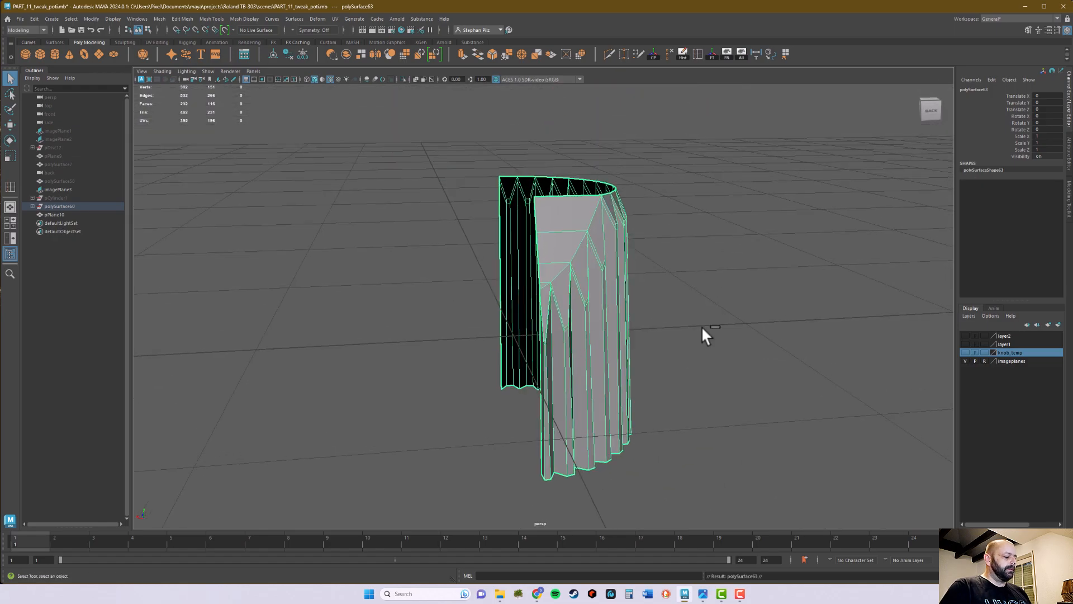
{"action": "key", "text": "r"}
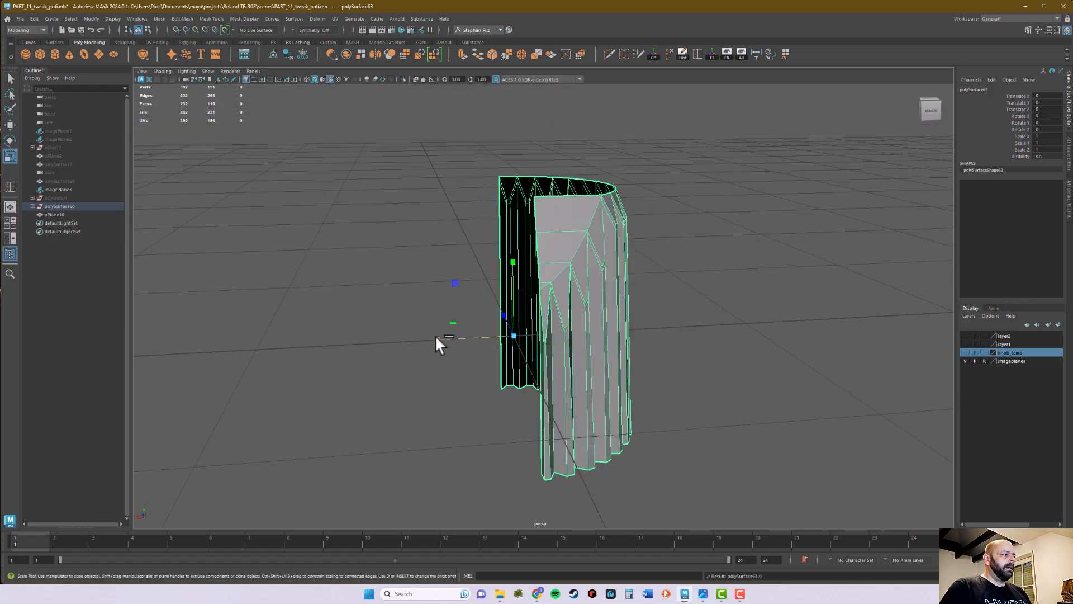
{"action": "left_click_drag", "start_coordinate": [435, 335], "coordinate": [561, 342]}
{"action": "left_click", "coordinate": [1041, 136]}
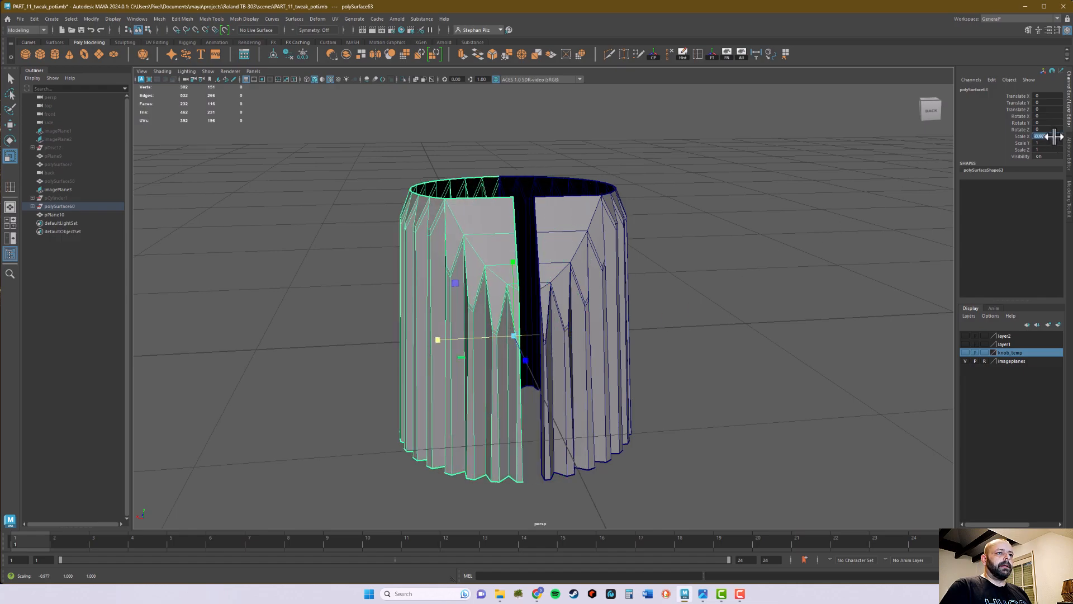
{"action": "type", "text": "-1"}
{"action": "key", "text": "Return"}
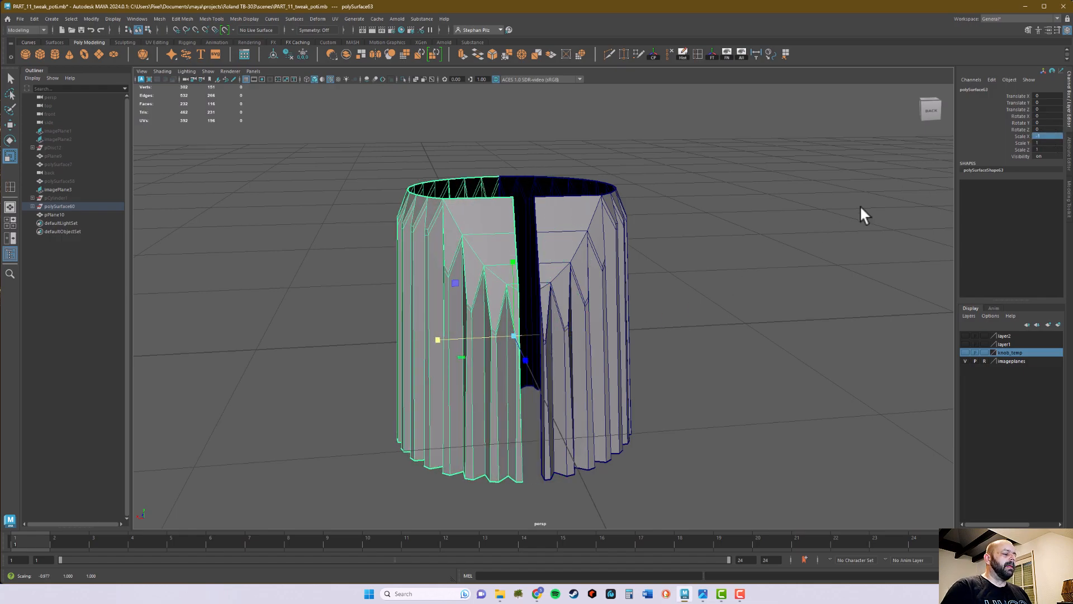
Check the widened front slot of the mirrored knob against the reference photo
{"action": "left_click_drag", "start_coordinate": [782, 225], "coordinate": [714, 240], "text": "alt"}
{"action": "middle_click_drag", "start_coordinate": [721, 238], "coordinate": [728, 258], "text": "alt"}
{"action": "left_click_drag", "start_coordinate": [728, 259], "coordinate": [696, 271], "text": "alt"}
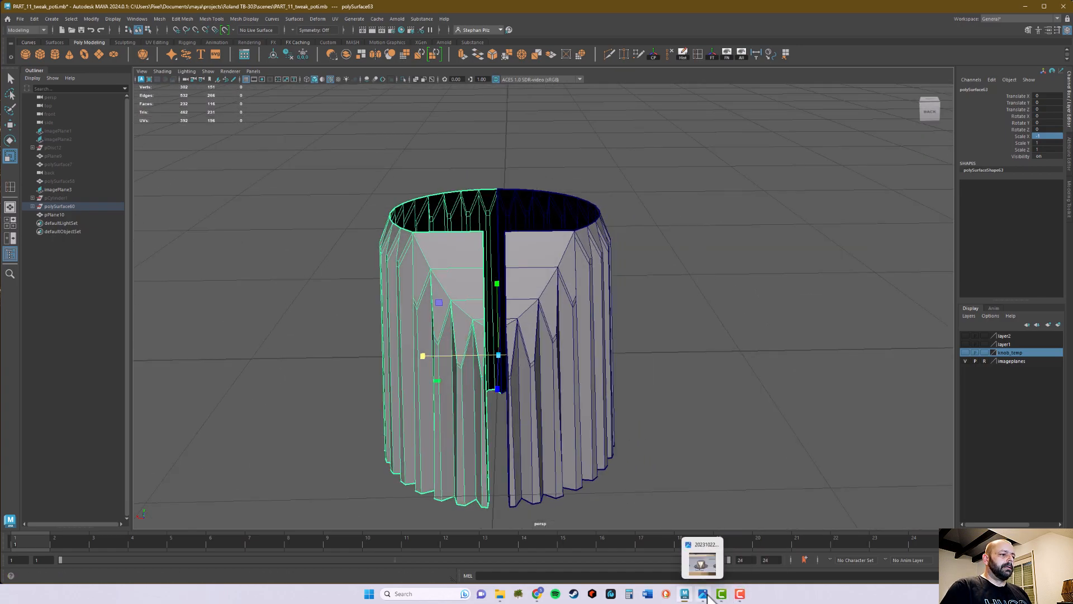
{"action": "left_click", "coordinate": [705, 556]}
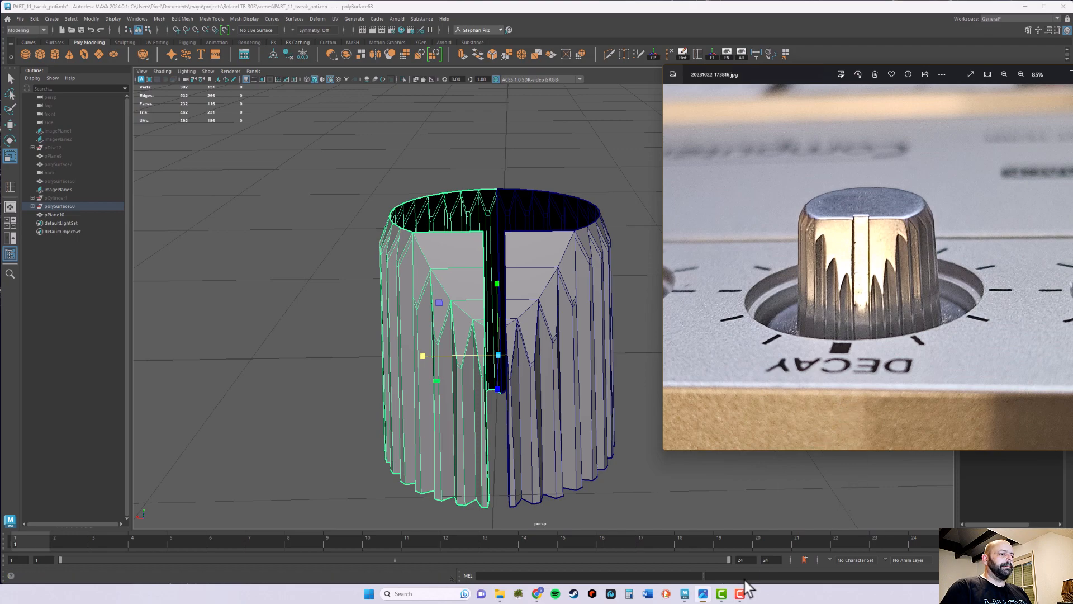
{"action": "left_click", "coordinate": [707, 592]}
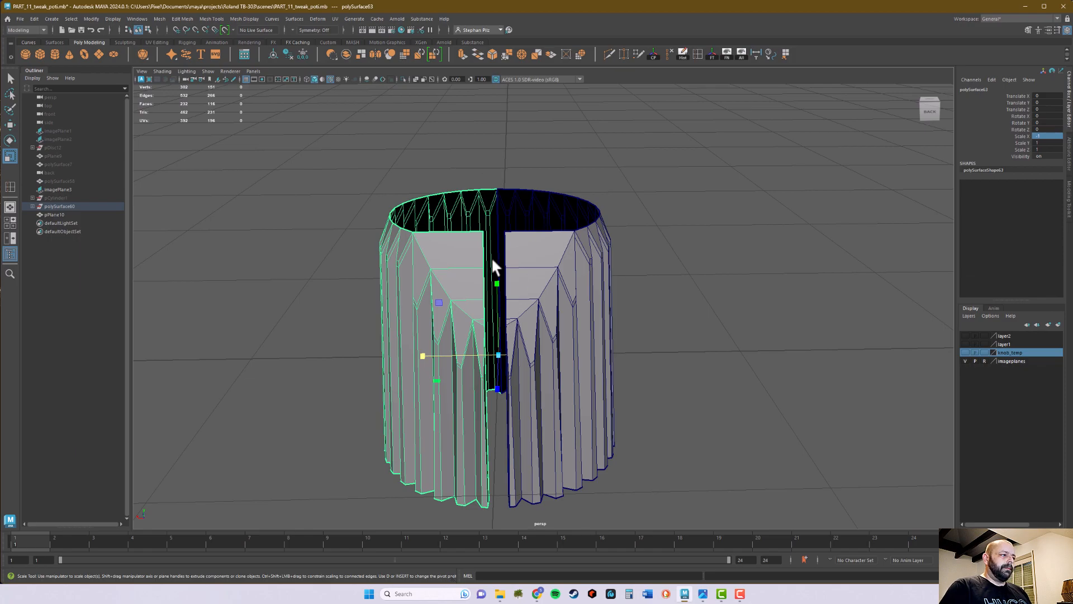
Combine the original and mirrored knob halves into a single mesh
{"action": "key", "text": "q"}
{"action": "left_click_drag", "start_coordinate": [635, 324], "coordinate": [623, 323], "text": "alt"}
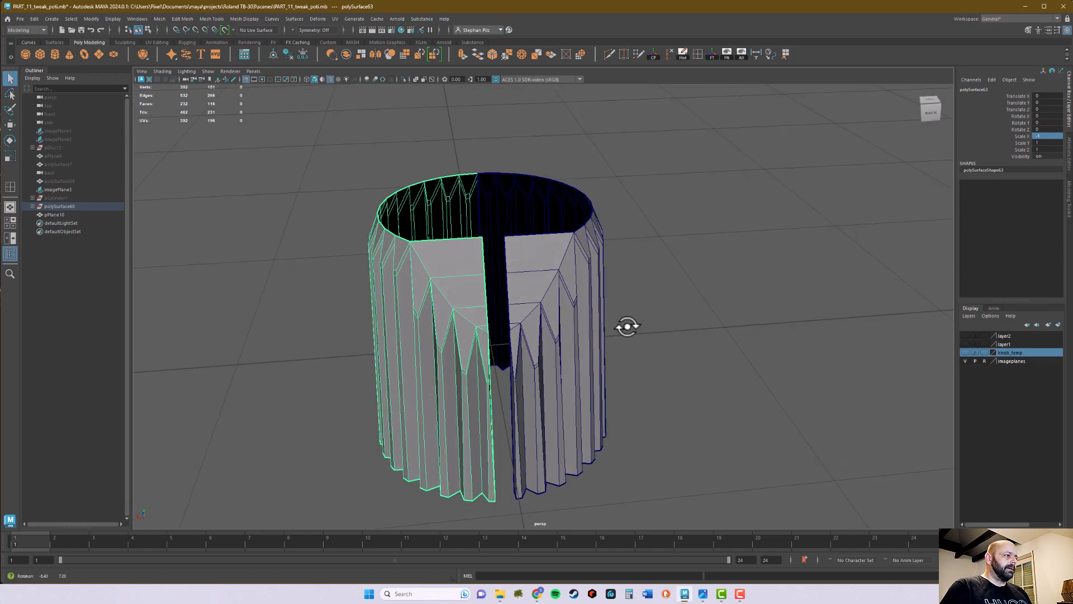
{"action": "right_click_drag", "start_coordinate": [560, 295], "coordinate": [582, 278]}
{"action": "left_click_drag", "start_coordinate": [582, 277], "coordinate": [590, 347], "text": "alt"}
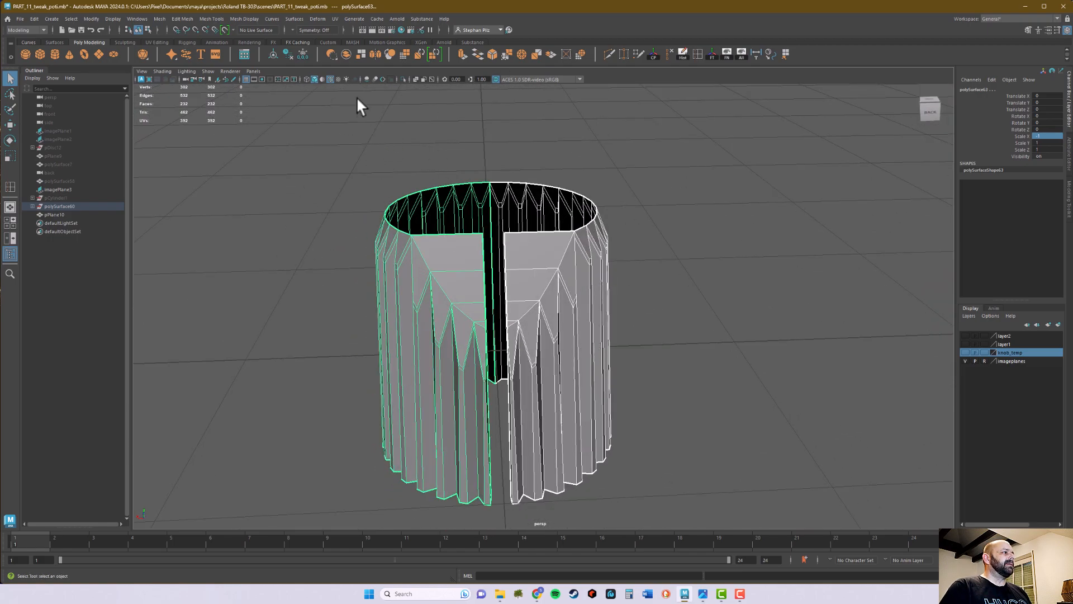
{"action": "left_click", "coordinate": [343, 54]}
{"action": "left_click_drag", "start_coordinate": [495, 223], "coordinate": [491, 240], "text": "alt"}
In the top view, select the vertices along the knob's rear centre seam and merge them with a distance threshold of 0.01
{"action": "key", "text": "space"}
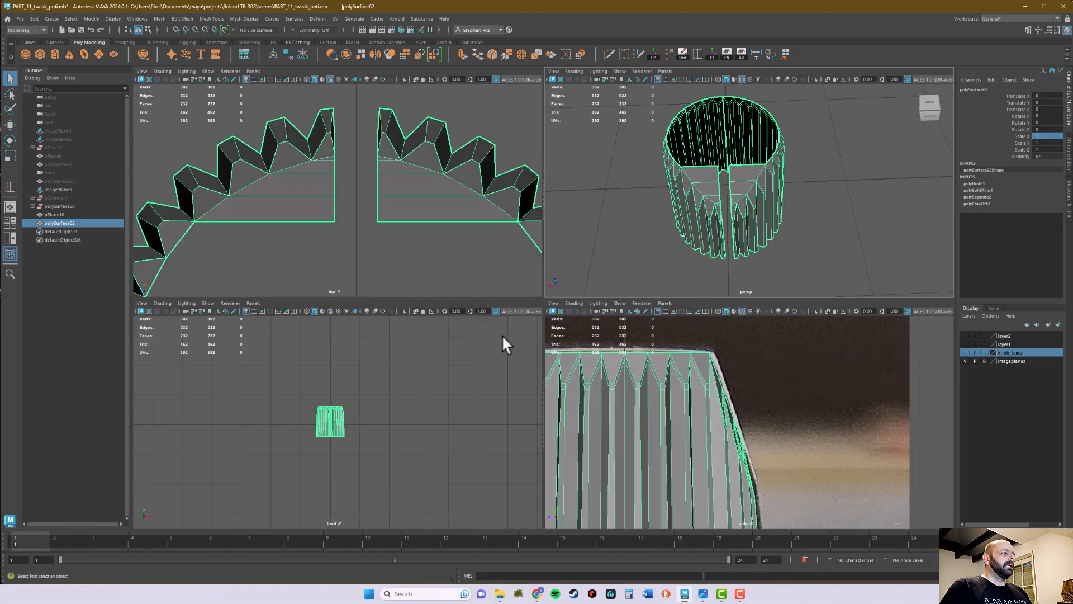
{"action": "scroll", "coordinate": [403, 235], "scroll_direction": "down", "scroll_amount": 8}
{"action": "scroll", "coordinate": [391, 240], "scroll_direction": "up", "scroll_amount": 3}
{"action": "scroll", "coordinate": [354, 232], "scroll_direction": "up", "scroll_amount": 5}
{"action": "middle_click_drag", "start_coordinate": [472, 213], "coordinate": [383, 192], "text": "alt"}
{"action": "right_click_drag", "start_coordinate": [383, 195], "coordinate": [369, 200]}
{"action": "left_click_drag", "start_coordinate": [355, 175], "coordinate": [368, 224]}
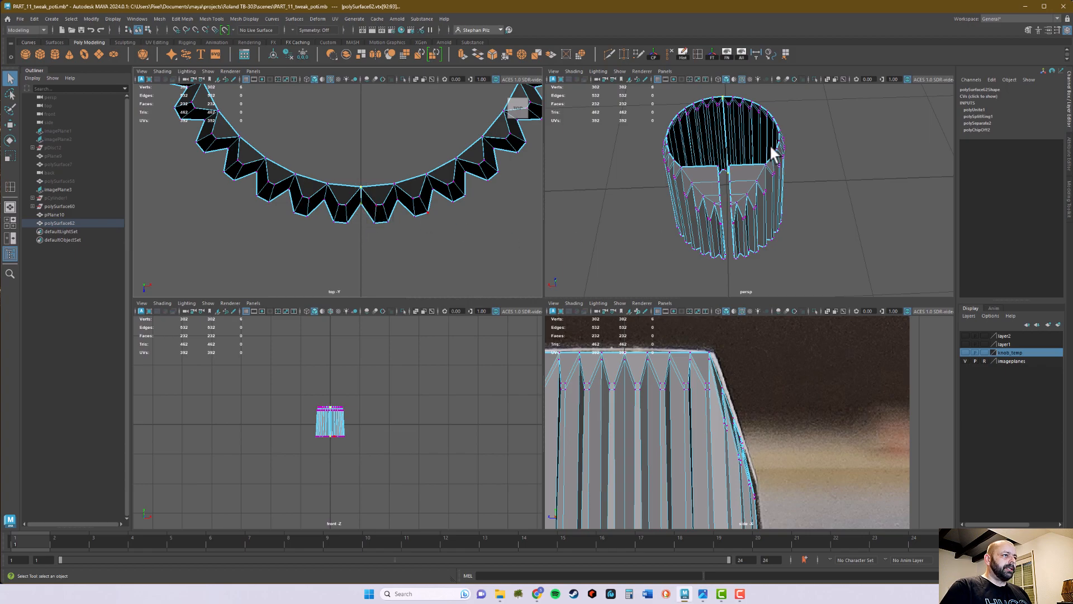
{"action": "key", "text": "space"}
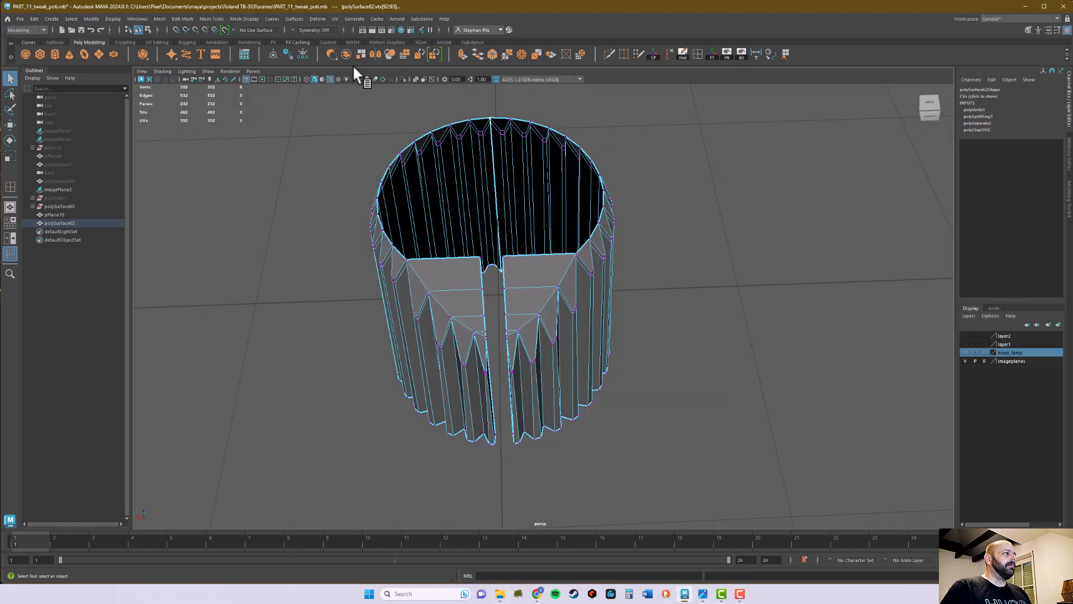
{"action": "left_click", "coordinate": [510, 53]}
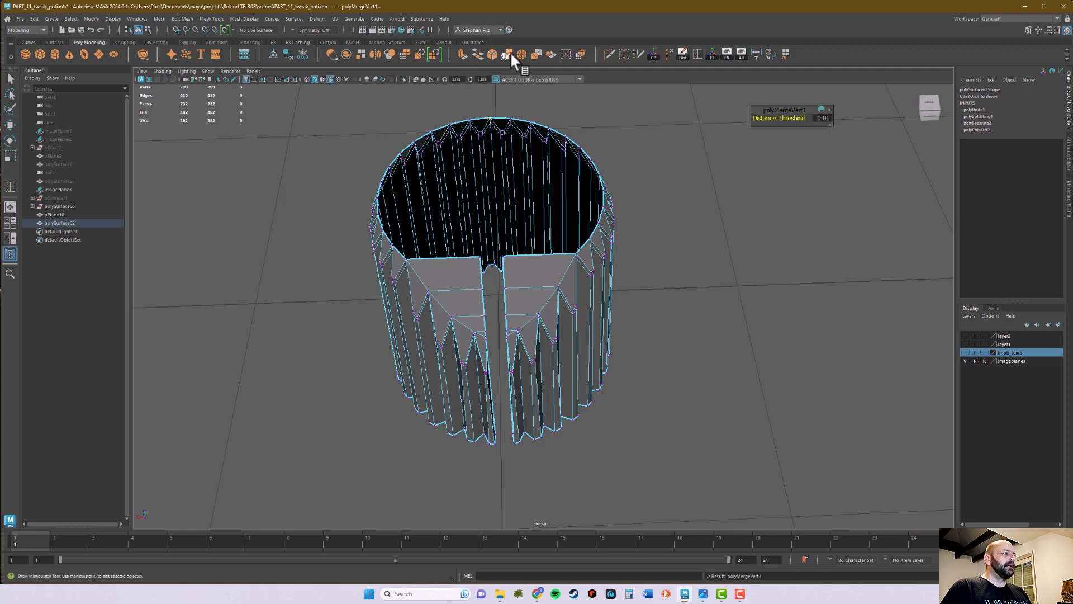
Select the continuous open border edges running around the knob's rim, front slot and base
{"action": "right_click_drag", "start_coordinate": [498, 178], "coordinate": [520, 167]}
{"action": "left_click_drag", "start_coordinate": [525, 173], "coordinate": [551, 233], "text": "alt"}
{"action": "right_click_drag", "start_coordinate": [551, 233], "coordinate": [499, 354], "text": "alt"}
{"action": "mouse_move", "coordinate": [499, 354]}
{"action": "left_mouse_down", "text": "alt"}
{"action": "mouse_move", "coordinate": [487, 338]}
{"action": "mouse_move", "coordinate": [496, 343]}
{"action": "left_mouse_up", "text": "alt"}
{"action": "right_click_drag", "start_coordinate": [496, 343], "coordinate": [502, 306], "text": "alt"}
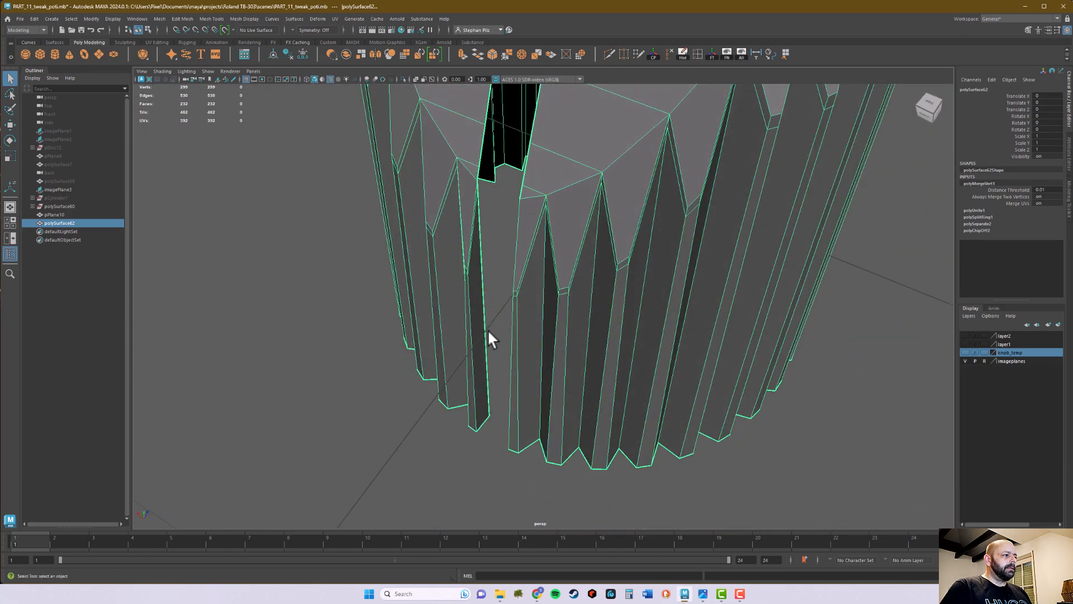
{"action": "mouse_move", "coordinate": [487, 330]}
{"action": "left_mouse_down", "text": "alt"}
{"action": "mouse_move", "coordinate": [577, 328]}
{"action": "mouse_move", "coordinate": [473, 325]}
{"action": "left_mouse_up", "text": "alt"}
{"action": "middle_click_drag", "start_coordinate": [473, 326], "coordinate": [473, 428], "text": "alt"}
{"action": "mouse_move", "coordinate": [494, 422]}
{"action": "left_mouse_down", "text": "alt"}
{"action": "mouse_move", "coordinate": [486, 414]}
{"action": "mouse_move", "coordinate": [495, 412]}
{"action": "left_mouse_up", "text": "alt"}
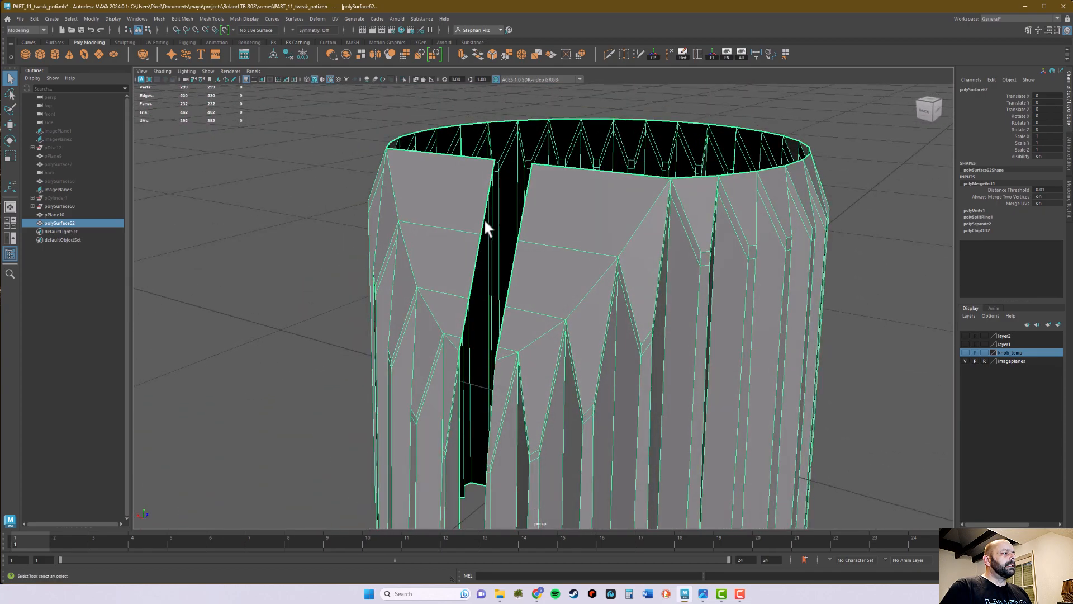
{"action": "right_click_drag", "start_coordinate": [482, 217], "coordinate": [487, 197]}
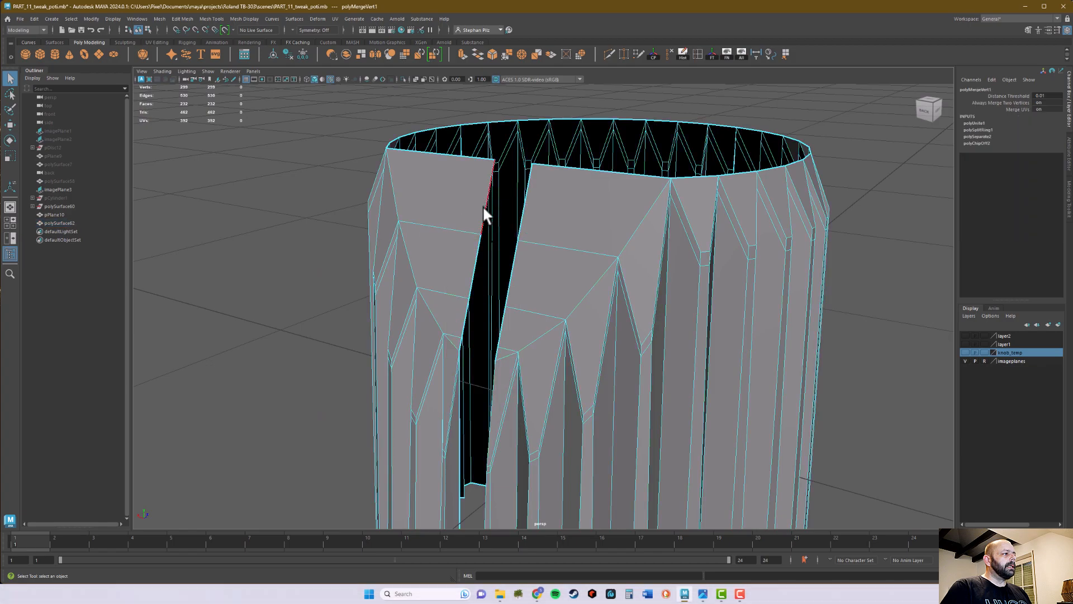
{"action": "double_click", "coordinate": [482, 205]}
{"action": "left_click_drag", "start_coordinate": [543, 373], "coordinate": [617, 397], "text": "alt"}
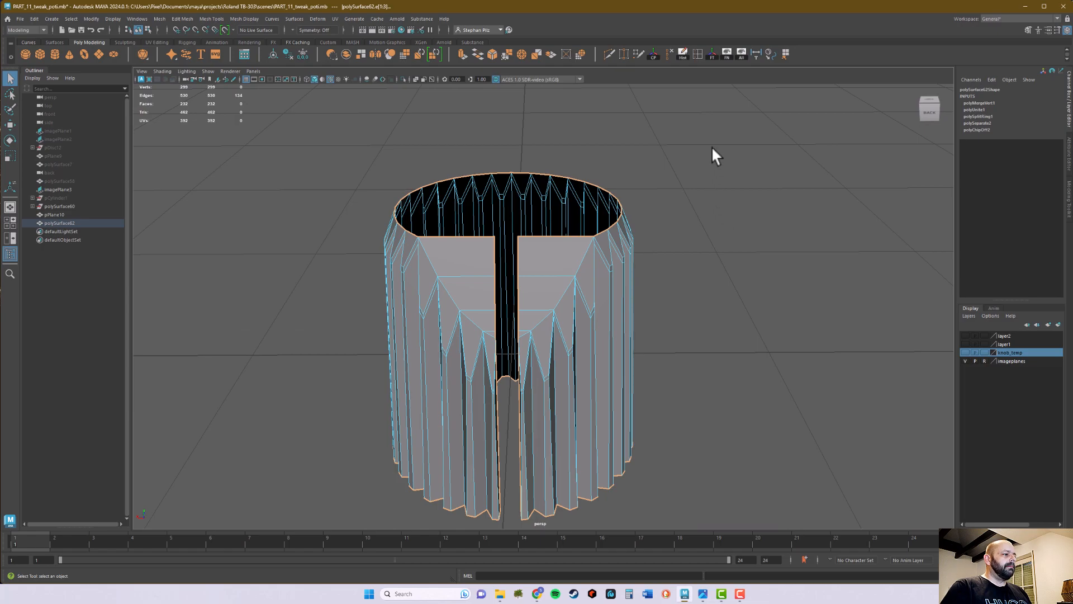
Remove the top rim edges from the border edge selection
{"action": "left_click_drag", "start_coordinate": [711, 138], "coordinate": [644, 288], "text": "ctrl"}
{"action": "left_click_drag", "start_coordinate": [403, 302], "coordinate": [421, 313], "text": "ctrl"}
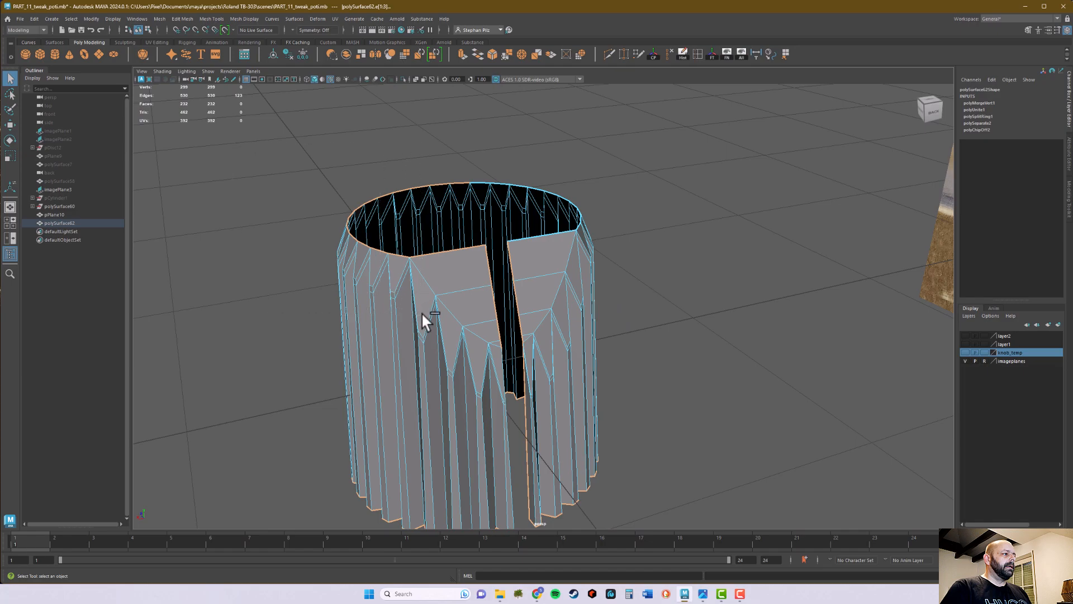
{"action": "left_click_drag", "start_coordinate": [416, 160], "coordinate": [424, 165], "text": "ctrl"}
{"action": "left_click_drag", "start_coordinate": [756, 221], "coordinate": [608, 197], "text": "alt"}
{"action": "left_click_drag", "start_coordinate": [660, 298], "coordinate": [752, 316], "text": "alt"}
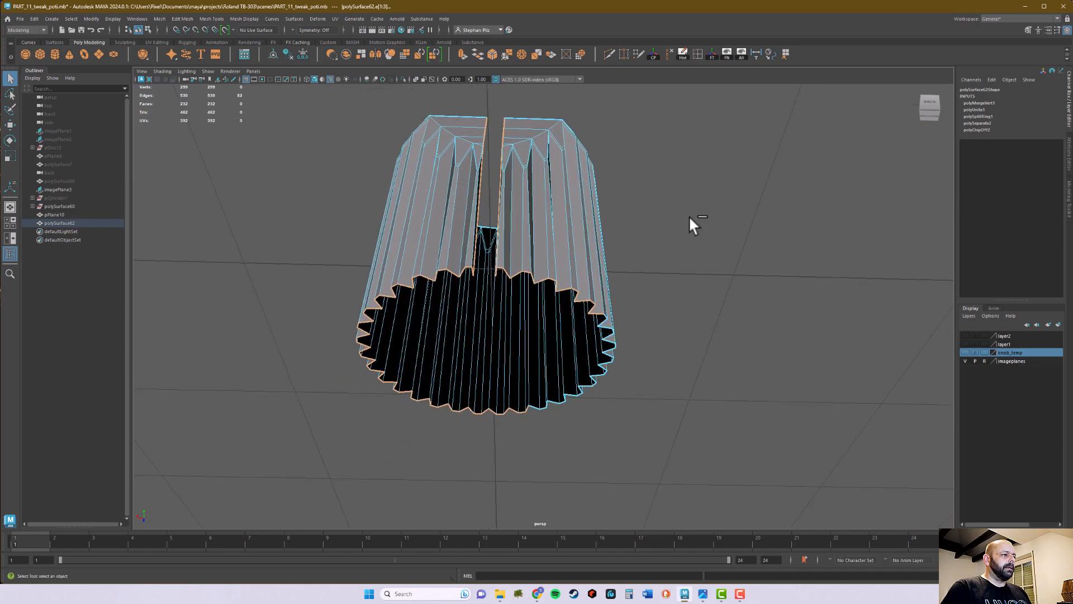
Remove the toothed bottom edges from the selection, keeping the edges along both sides of the front slot
{"action": "left_click_drag", "start_coordinate": [652, 212], "coordinate": [546, 356], "text": "ctrl"}
{"action": "left_click_drag", "start_coordinate": [546, 312], "coordinate": [501, 290], "text": "alt"}
{"action": "left_click_drag", "start_coordinate": [501, 290], "coordinate": [410, 229], "text": "alt"}
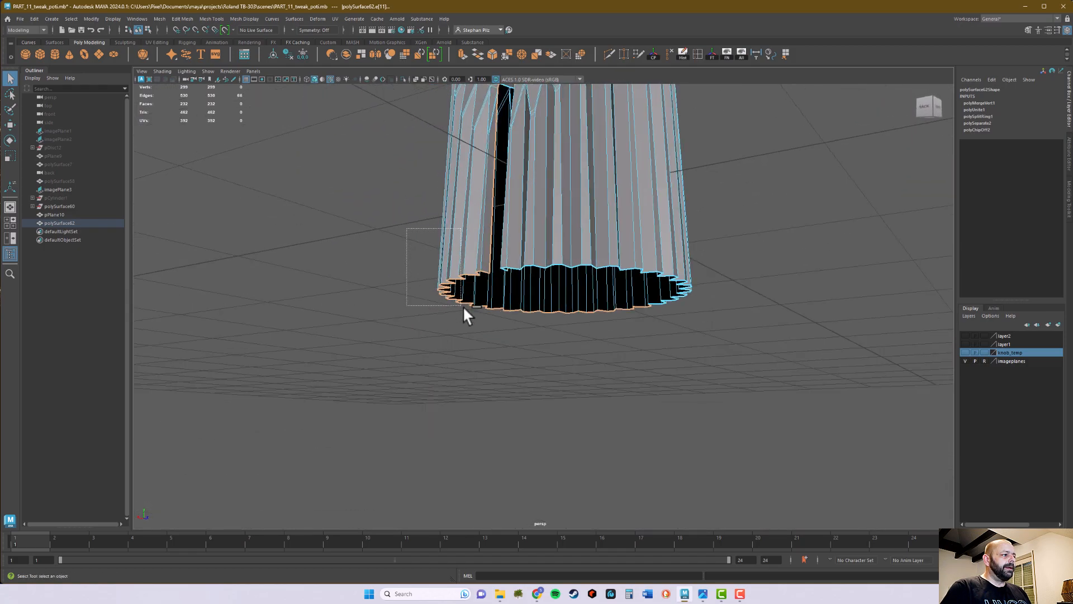
{"action": "left_click_drag", "start_coordinate": [485, 319], "coordinate": [485, 320], "text": "ctrl"}
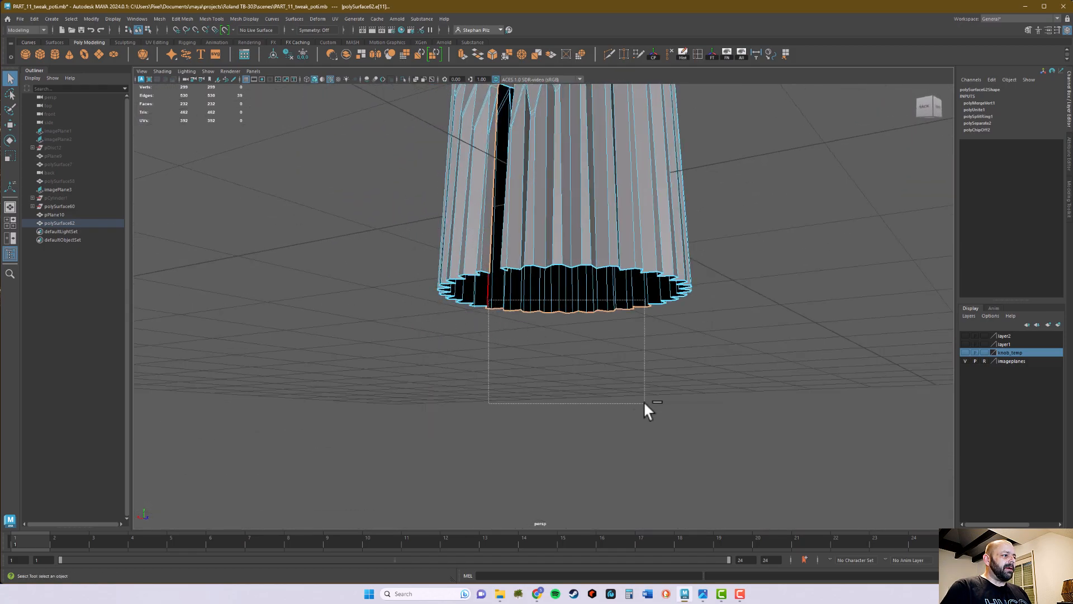
{"action": "left_click_drag", "start_coordinate": [718, 412], "coordinate": [627, 370], "text": "alt"}
{"action": "middle_click_drag", "start_coordinate": [627, 370], "coordinate": [648, 503], "text": "alt"}
{"action": "left_click_drag", "start_coordinate": [586, 428], "coordinate": [575, 463], "text": "alt"}
{"action": "middle_click_drag", "start_coordinate": [619, 408], "coordinate": [624, 414], "text": "alt"}
{"action": "left_click_drag", "start_coordinate": [625, 414], "coordinate": [803, 458], "text": "alt"}
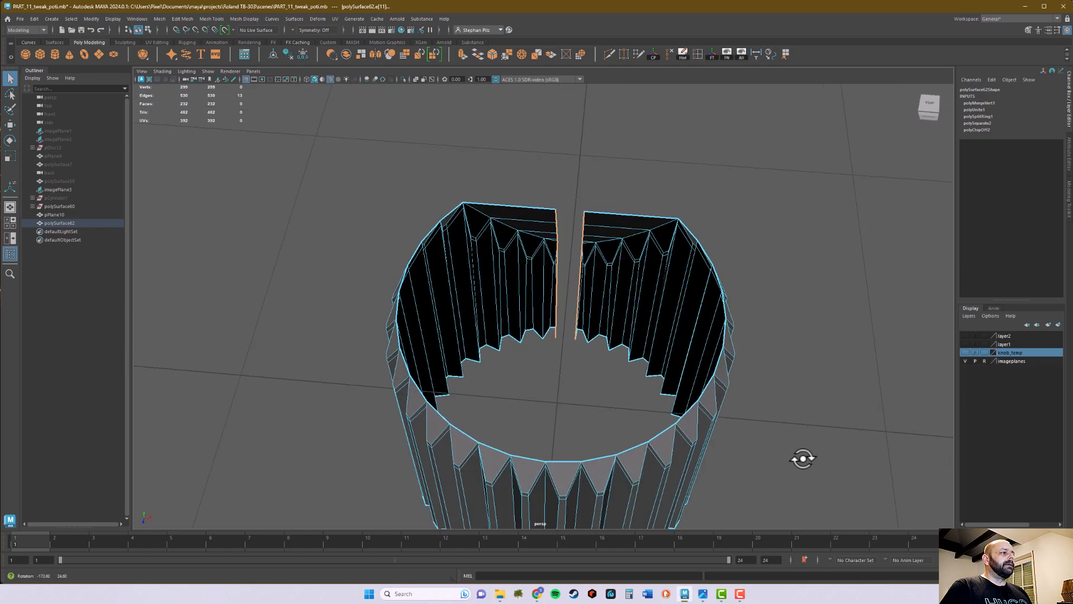
{"action": "scroll", "coordinate": [763, 376], "scroll_direction": "up", "scroll_amount": 4}
{"action": "middle_click_drag", "start_coordinate": [747, 380], "coordinate": [729, 410], "text": "alt"}
{"action": "left_click_drag", "start_coordinate": [729, 408], "coordinate": [675, 380], "text": "alt"}
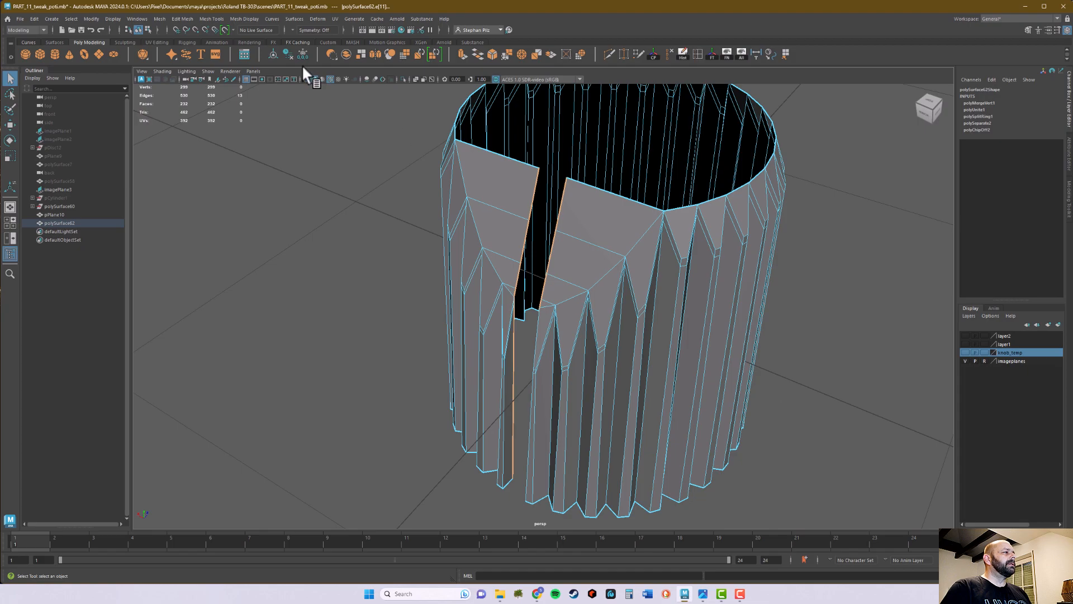
{"action": "left_click", "coordinate": [461, 54]}
{"action": "left_click_drag", "start_coordinate": [685, 168], "coordinate": [316, 171], "text": "alt"}
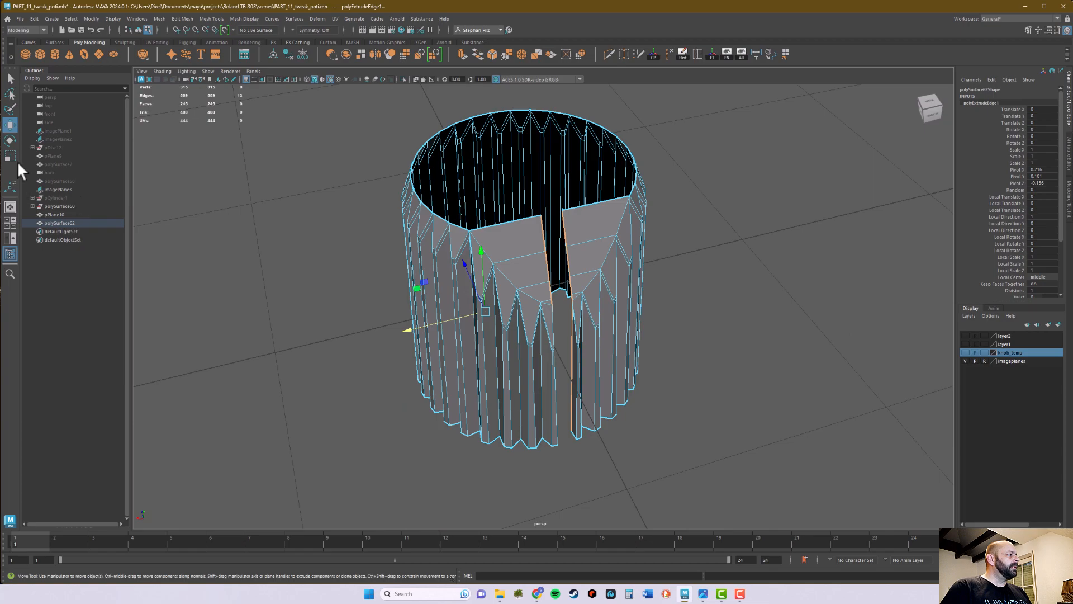
{"action": "double_click", "coordinate": [9, 122]}
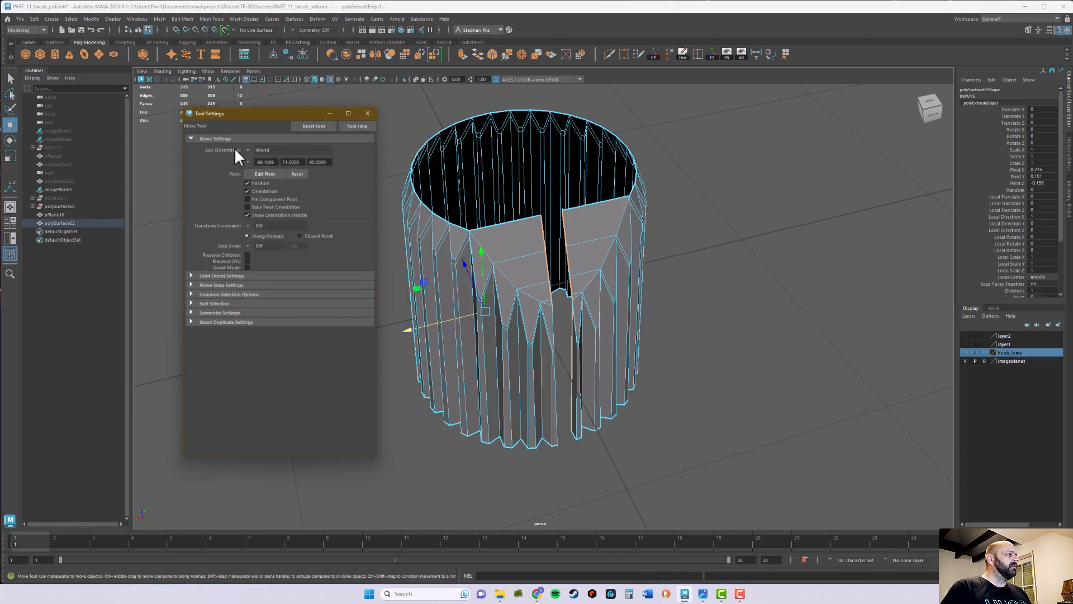
{"action": "left_click", "coordinate": [367, 113]}
{"action": "left_click_drag", "start_coordinate": [709, 199], "coordinate": [697, 242], "text": "alt"}
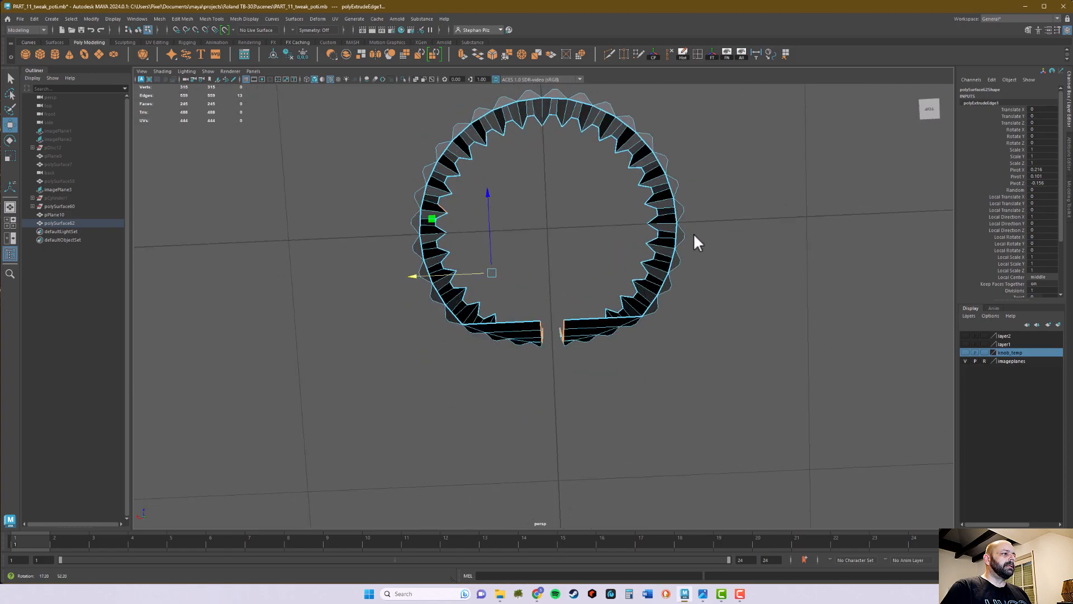
{"action": "left_click_drag", "start_coordinate": [542, 260], "coordinate": [747, 270], "text": "alt"}
{"action": "left_click_drag", "start_coordinate": [683, 359], "coordinate": [697, 385], "text": "alt"}
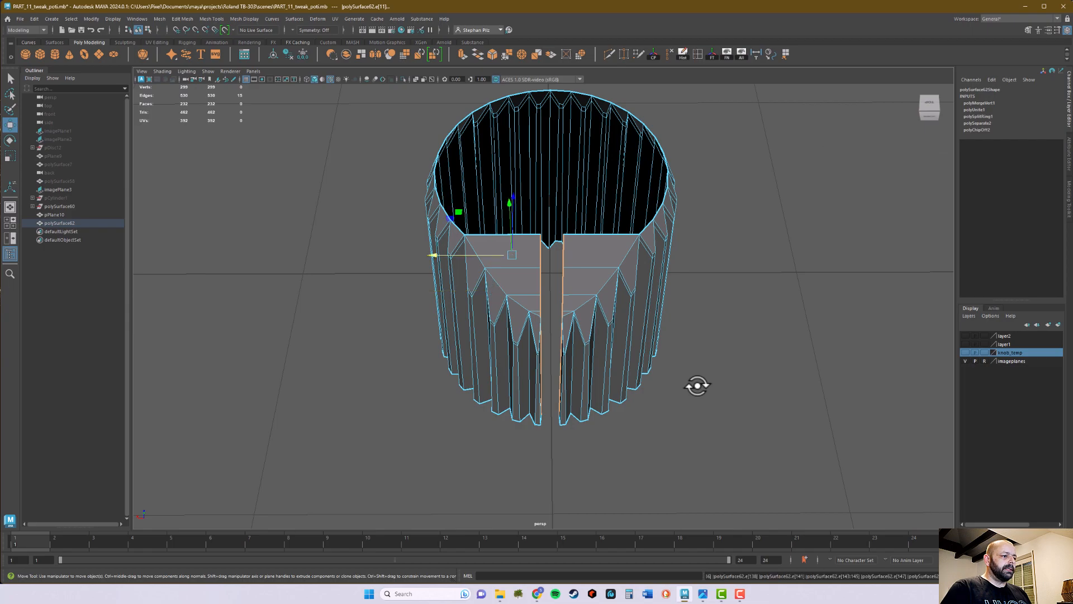
Deselect the stray edge at the back of the knob and extrude the front slot's side edges inward
{"action": "left_click_drag", "start_coordinate": [688, 453], "coordinate": [652, 359], "text": "alt"}
{"action": "middle_click_drag", "start_coordinate": [652, 359], "coordinate": [684, 135], "text": "alt"}
{"action": "left_click_drag", "start_coordinate": [436, 245], "coordinate": [693, 410]}
{"action": "left_click_drag", "start_coordinate": [756, 333], "coordinate": [571, 386], "text": "alt"}
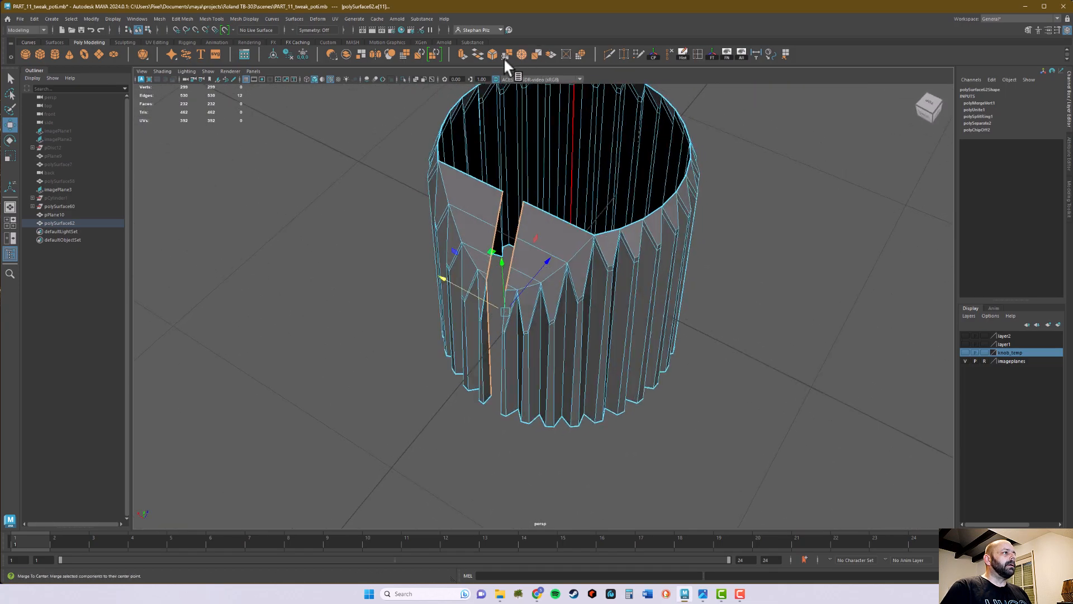
{"action": "left_click", "coordinate": [460, 52]}
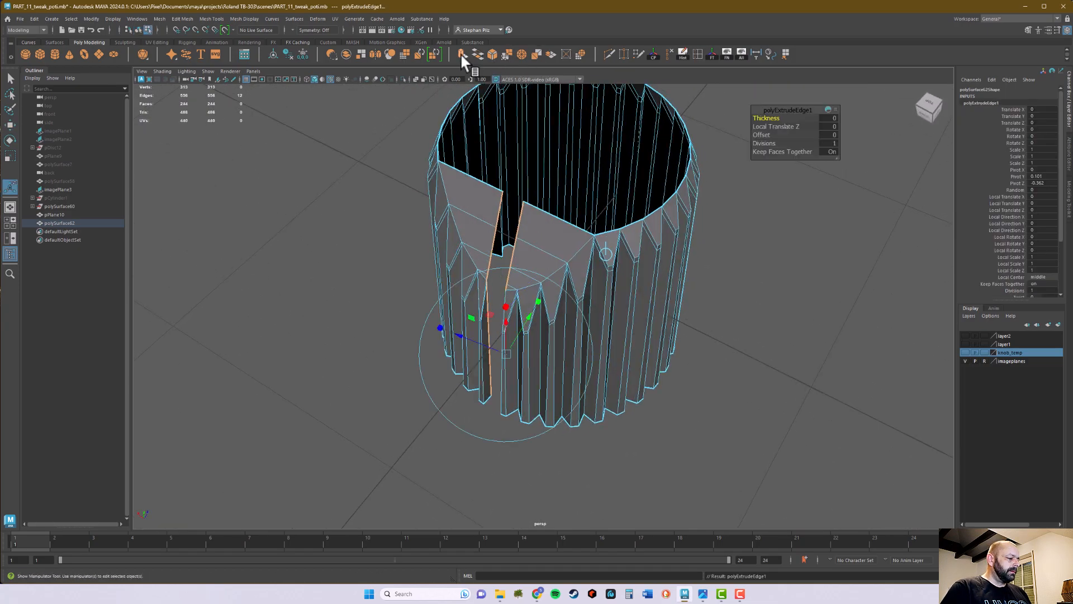
{"action": "left_click_drag", "start_coordinate": [828, 299], "coordinate": [665, 330], "text": "alt"}
{"action": "key", "text": "q"}
Examine the extruded slot walls from outside and inside the knob
{"action": "right_click_drag", "start_coordinate": [590, 309], "coordinate": [492, 306]}
{"action": "left_click_drag", "start_coordinate": [492, 307], "coordinate": [514, 349], "text": "alt"}
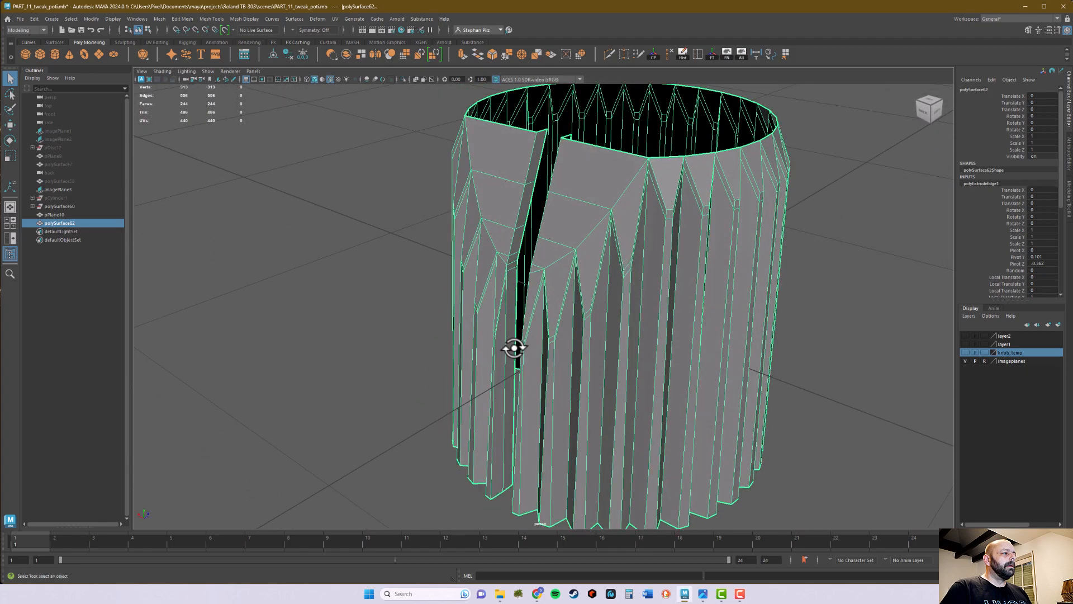
{"action": "scroll", "coordinate": [626, 333], "scroll_direction": "up", "scroll_amount": 5}
{"action": "left_click_drag", "start_coordinate": [626, 333], "coordinate": [429, 226], "text": "alt"}
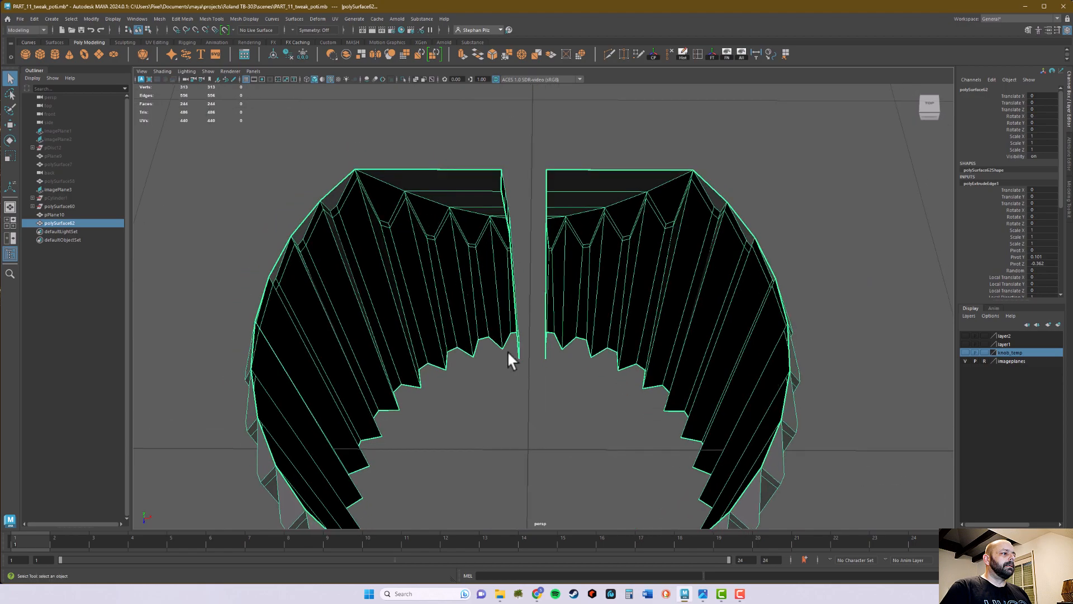
{"action": "left_click_drag", "start_coordinate": [506, 347], "coordinate": [531, 358], "text": "alt"}
{"action": "right_click_drag", "start_coordinate": [531, 358], "coordinate": [646, 339], "text": "alt"}
{"action": "left_click_drag", "start_coordinate": [585, 316], "coordinate": [637, 177], "text": "alt"}
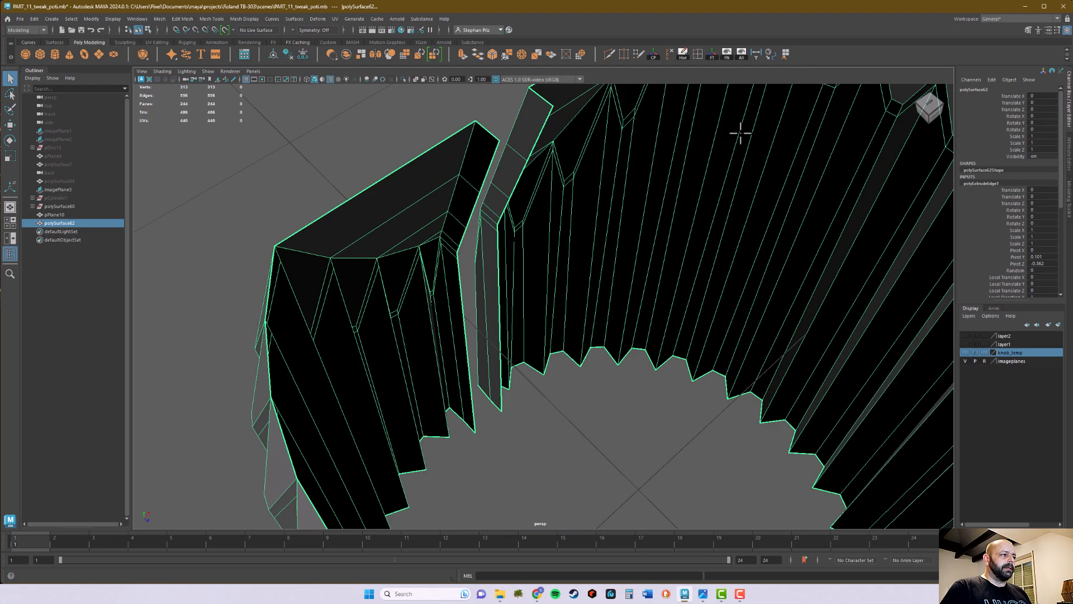
Bridge the gap between the inner edges of the two slot walls with Append to Polygon faces along the full height
{"action": "left_click", "coordinate": [785, 54]}
{"action": "middle_click_drag", "start_coordinate": [540, 397], "coordinate": [549, 330], "text": "alt"}
{"action": "left_click_drag", "start_coordinate": [549, 330], "coordinate": [540, 334], "text": "alt"}
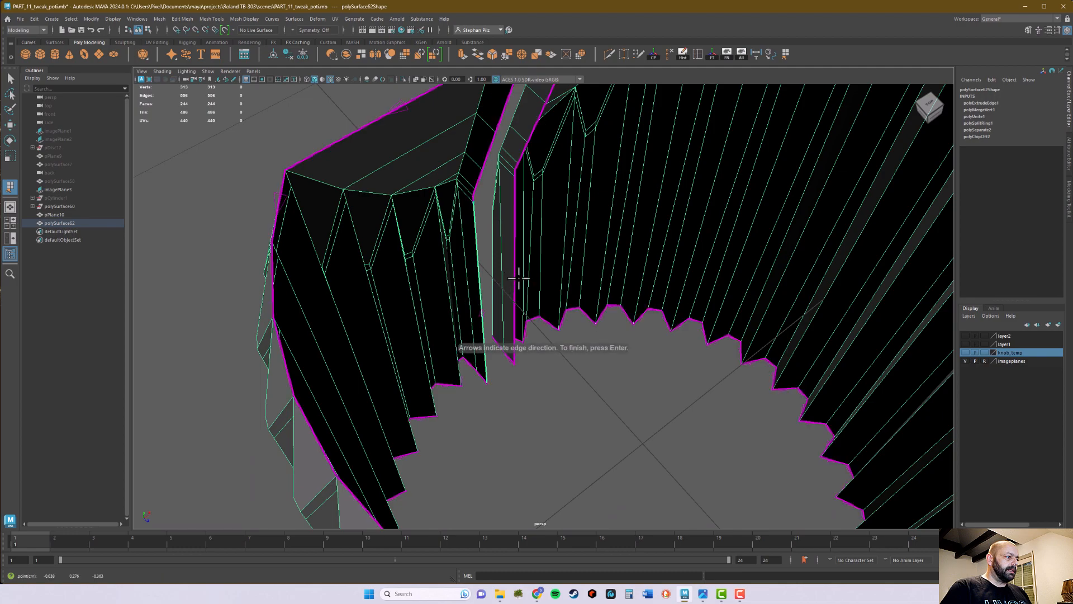
{"action": "middle_click_drag", "start_coordinate": [550, 251], "coordinate": [522, 333], "text": "alt"}
{"action": "left_click_drag", "start_coordinate": [522, 333], "coordinate": [501, 307], "text": "alt"}
{"action": "right_click_drag", "start_coordinate": [501, 307], "coordinate": [534, 302], "text": "alt"}
{"action": "middle_click_drag", "start_coordinate": [497, 265], "coordinate": [501, 333], "text": "alt"}
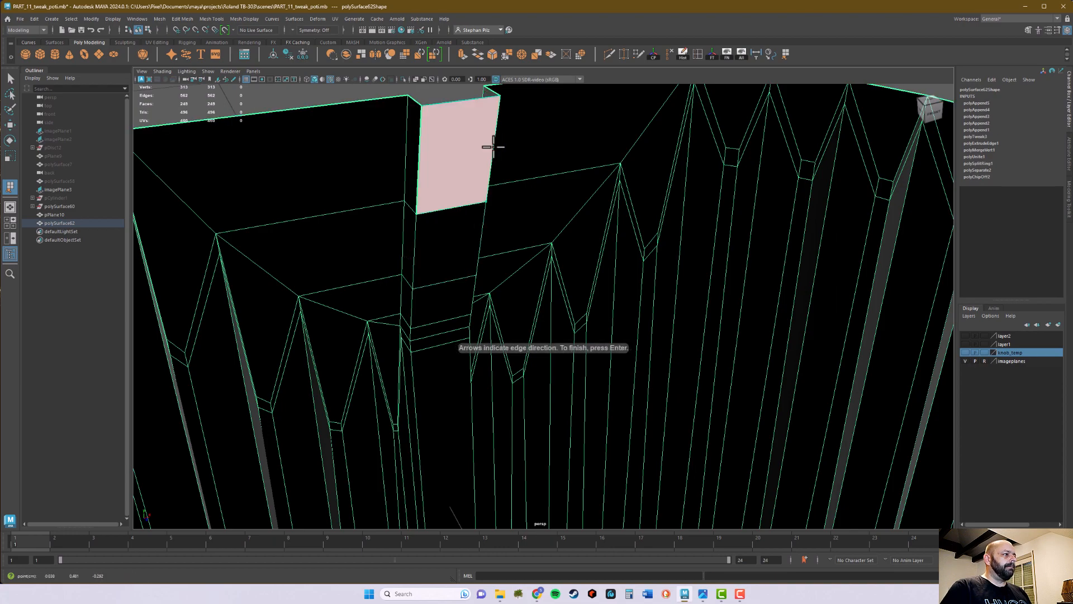
{"action": "left_click_drag", "start_coordinate": [402, 149], "coordinate": [565, 362], "text": "alt"}
Examine the slot's new back wall from several angles
{"action": "right_click_drag", "start_coordinate": [566, 362], "coordinate": [677, 323], "text": "alt"}
{"action": "middle_click_drag", "start_coordinate": [677, 323], "coordinate": [542, 318], "text": "alt"}
{"action": "left_click_drag", "start_coordinate": [542, 318], "coordinate": [534, 291], "text": "alt"}
{"action": "middle_click_drag", "start_coordinate": [535, 292], "coordinate": [544, 357], "text": "alt"}
{"action": "mouse_move", "coordinate": [544, 357]}
{"action": "left_mouse_down", "text": "alt"}
{"action": "mouse_move", "coordinate": [565, 365]}
{"action": "mouse_move", "coordinate": [555, 357]}
{"action": "left_mouse_up", "text": "alt"}
{"action": "middle_click_drag", "start_coordinate": [557, 356], "coordinate": [593, 326], "text": "alt"}
{"action": "left_click_drag", "start_coordinate": [593, 324], "coordinate": [513, 208], "text": "alt"}
{"action": "left_click_drag", "start_coordinate": [583, 264], "coordinate": [554, 272], "text": "alt"}
{"action": "right_click_drag", "start_coordinate": [554, 271], "coordinate": [628, 287], "text": "alt"}
{"action": "left_click_drag", "start_coordinate": [562, 323], "coordinate": [618, 322], "text": "alt"}
Split the slot's back wall lengthwise down the middle by applying To Edge Ring and Split to its top edge
{"action": "scroll", "coordinate": [577, 239], "scroll_direction": "up", "scroll_amount": 3}
{"action": "right_click", "coordinate": [578, 214]}
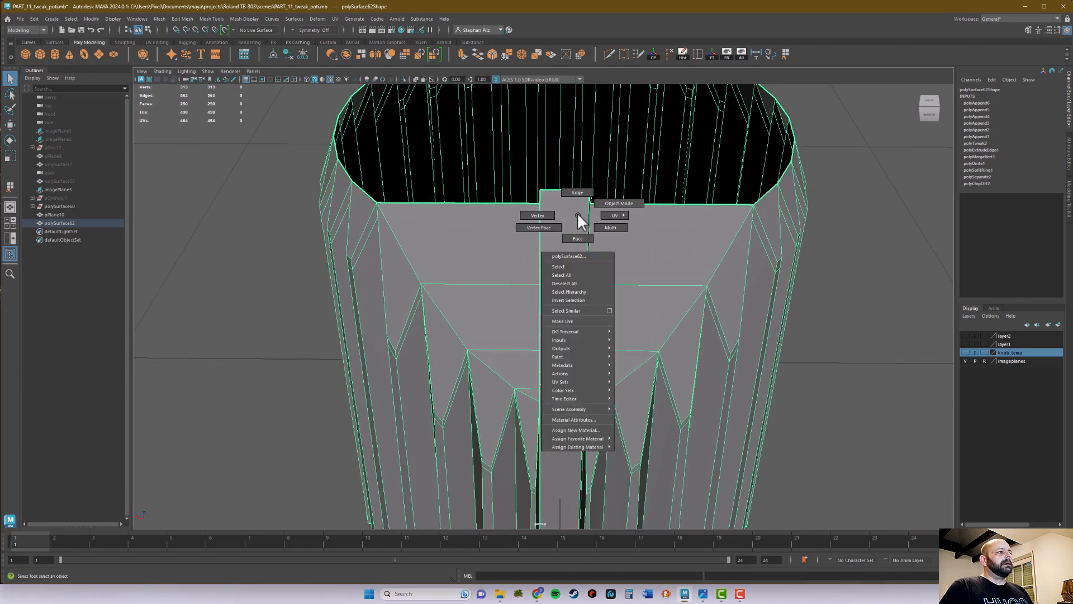
{"action": "left_click", "coordinate": [577, 192]}
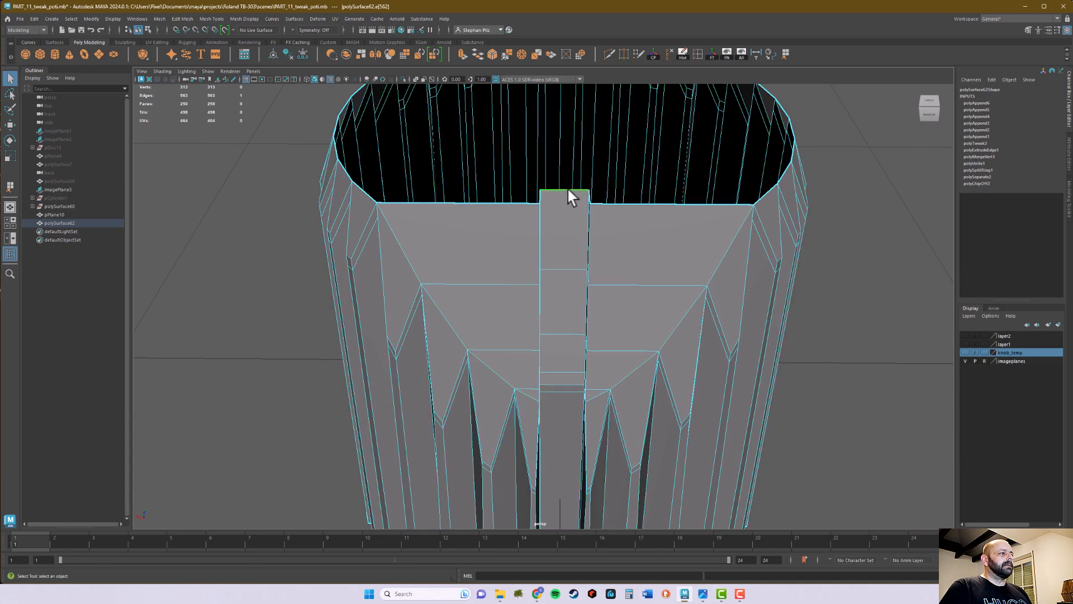
{"action": "left_click_drag", "start_coordinate": [568, 191], "coordinate": [584, 258], "text": "alt"}
{"action": "right_click", "coordinate": [571, 234], "text": "shift"}
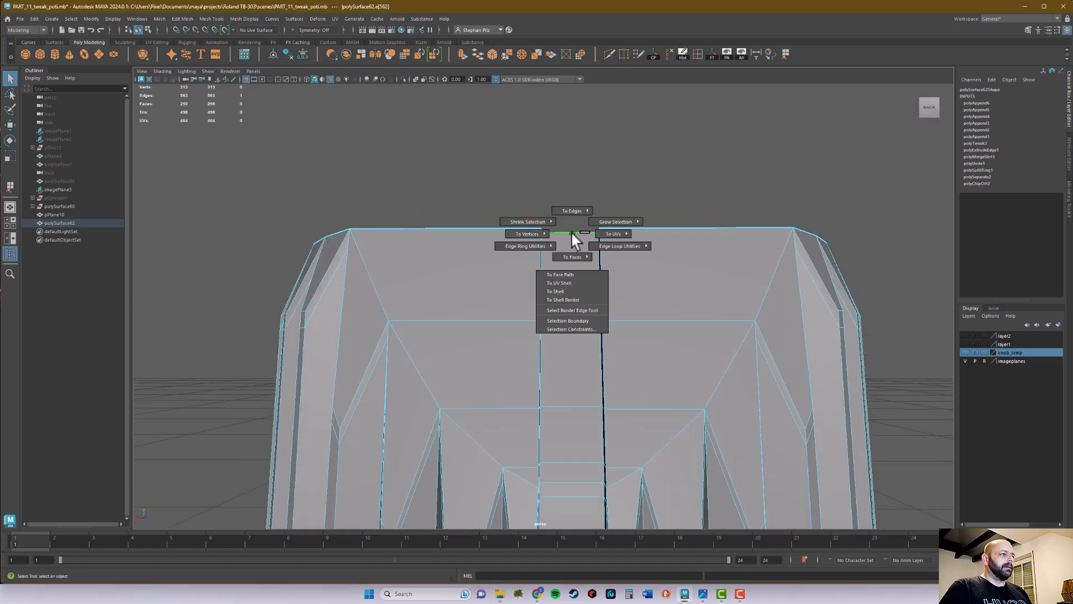
{"action": "mouse_move", "coordinate": [545, 244]}
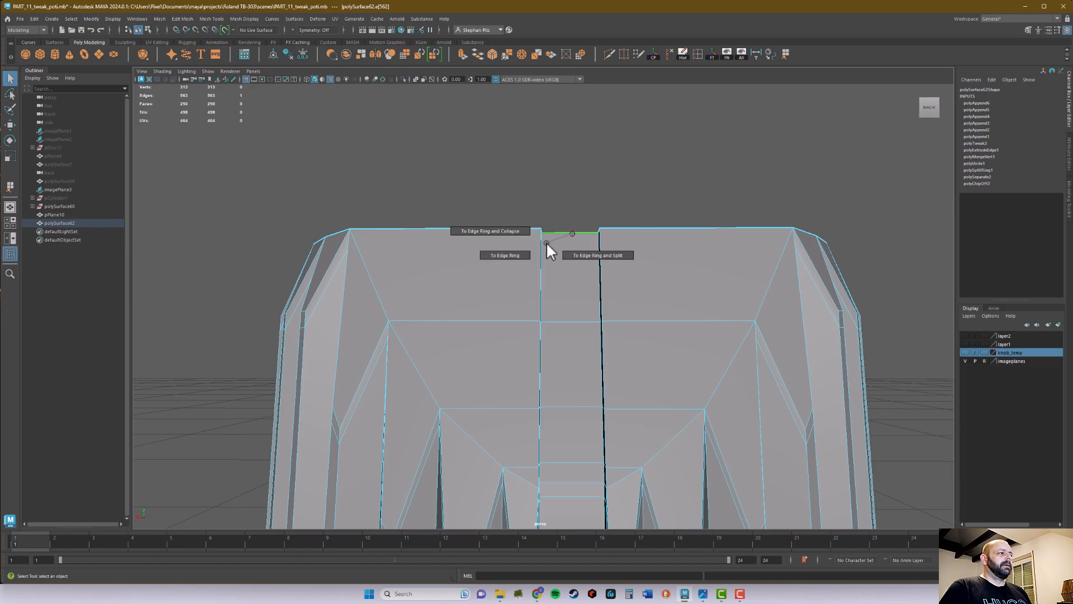
{"action": "left_click", "coordinate": [585, 250]}
{"action": "left_click_drag", "start_coordinate": [579, 255], "coordinate": [581, 313], "text": "alt"}
{"action": "right_click_drag", "start_coordinate": [579, 315], "coordinate": [514, 355], "text": "alt"}
{"action": "left_click_drag", "start_coordinate": [569, 378], "coordinate": [576, 405], "text": "alt"}
{"action": "middle_click_drag", "start_coordinate": [573, 394], "coordinate": [570, 314], "text": "alt"}
{"action": "left_click_drag", "start_coordinate": [571, 313], "coordinate": [559, 360], "text": "alt"}
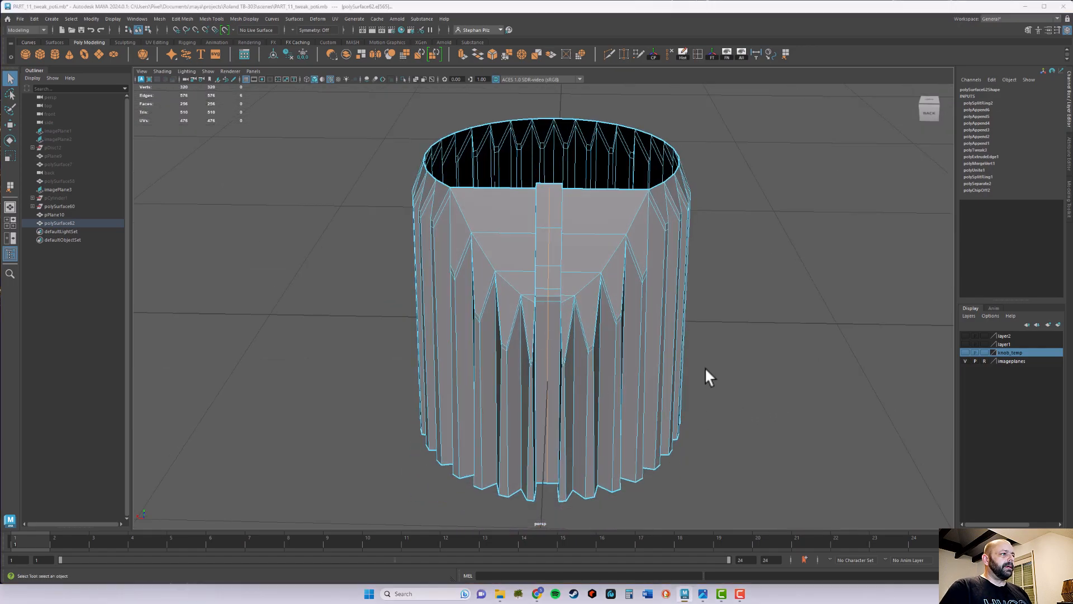
In the top view, select the faces on one side of the centre line and extract them as a separate mesh
{"action": "key", "text": "space"}
{"action": "key", "text": "space"}
{"action": "middle_click_drag", "start_coordinate": [682, 196], "coordinate": [610, 372], "text": "alt"}
{"action": "right_click_drag", "start_coordinate": [800, 285], "coordinate": [736, 306], "text": "alt"}
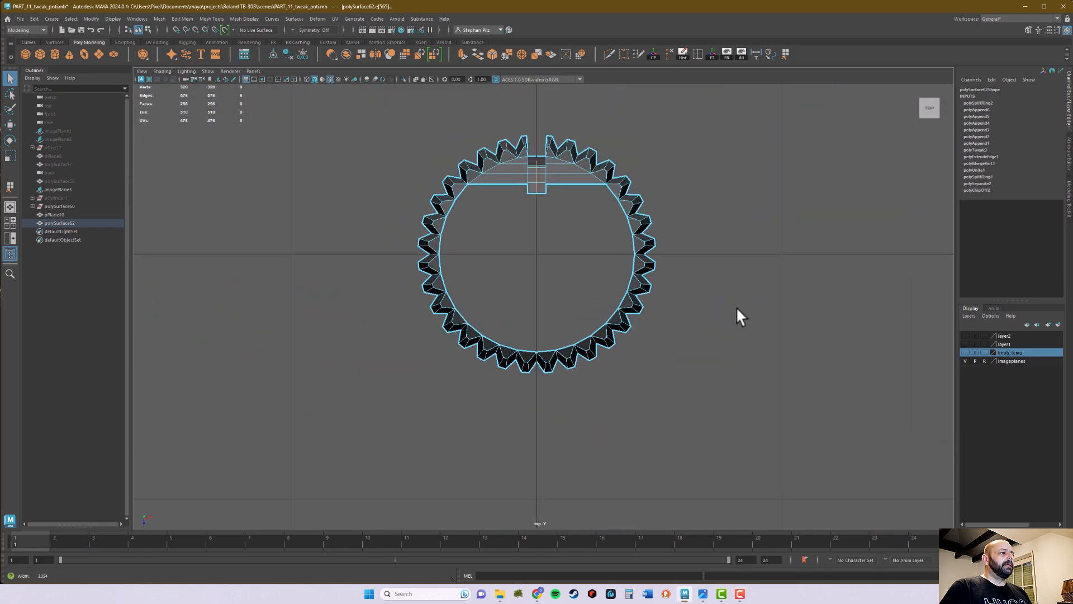
{"action": "right_click_drag", "start_coordinate": [686, 215], "coordinate": [640, 228]}
{"action": "left_click_drag", "start_coordinate": [546, 379], "coordinate": [538, 384]}
{"action": "key", "text": "space"}
{"action": "key", "text": "space"}
{"action": "mouse_move", "coordinate": [675, 274]}
{"action": "left_mouse_down", "text": "alt"}
{"action": "mouse_move", "coordinate": [666, 256]}
{"action": "mouse_move", "coordinate": [671, 269]}
{"action": "left_mouse_up", "text": "alt"}
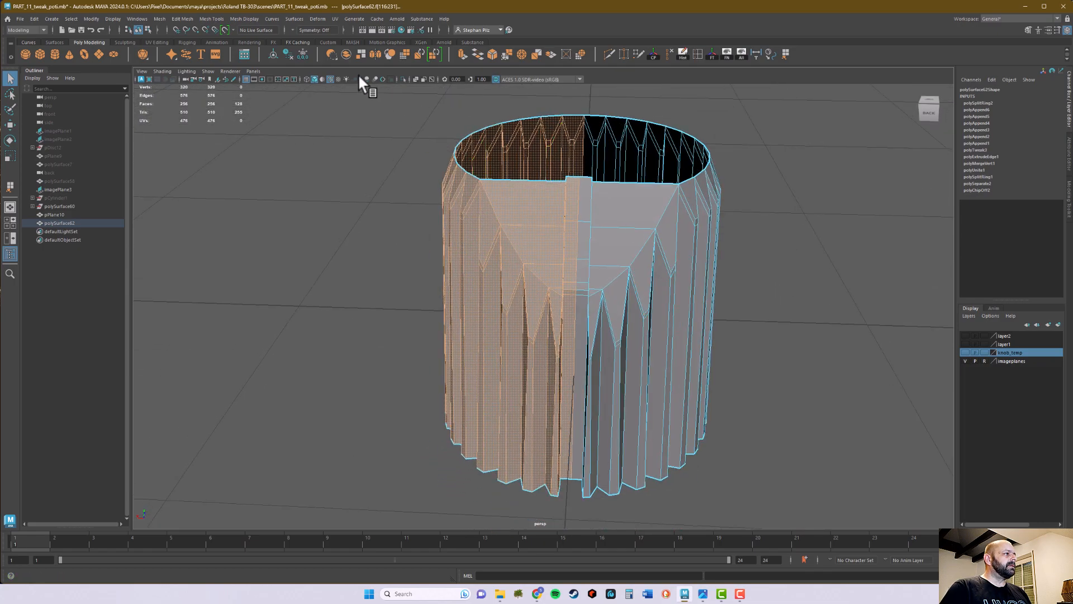
{"action": "left_click", "coordinate": [361, 53]}
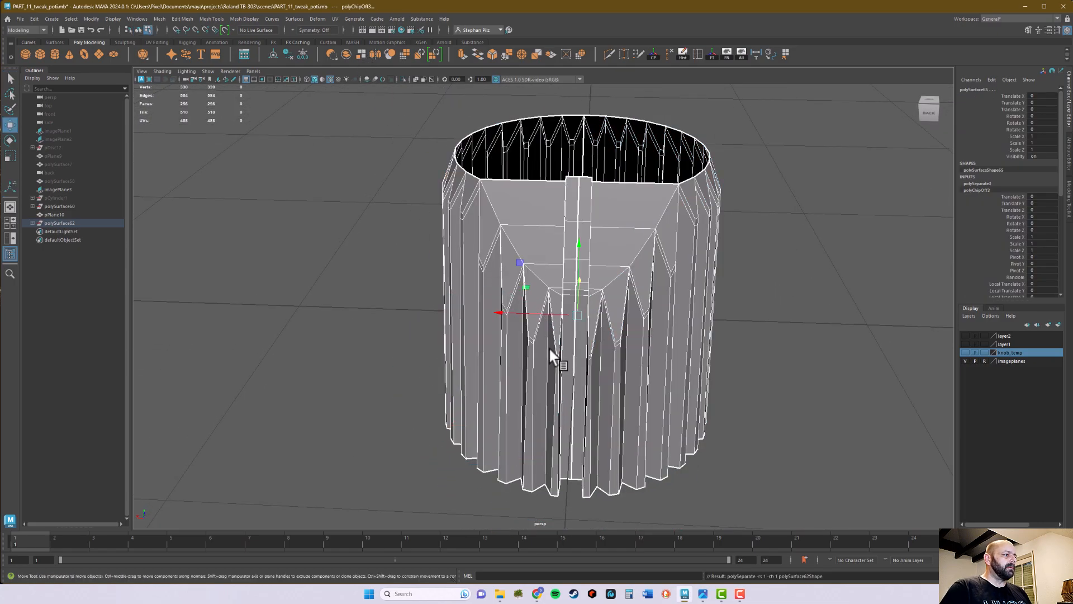
Select all faces of one knob half and move that half along X, clear of the other half
{"action": "left_click", "coordinate": [800, 316]}
{"action": "left_click", "coordinate": [494, 255]}
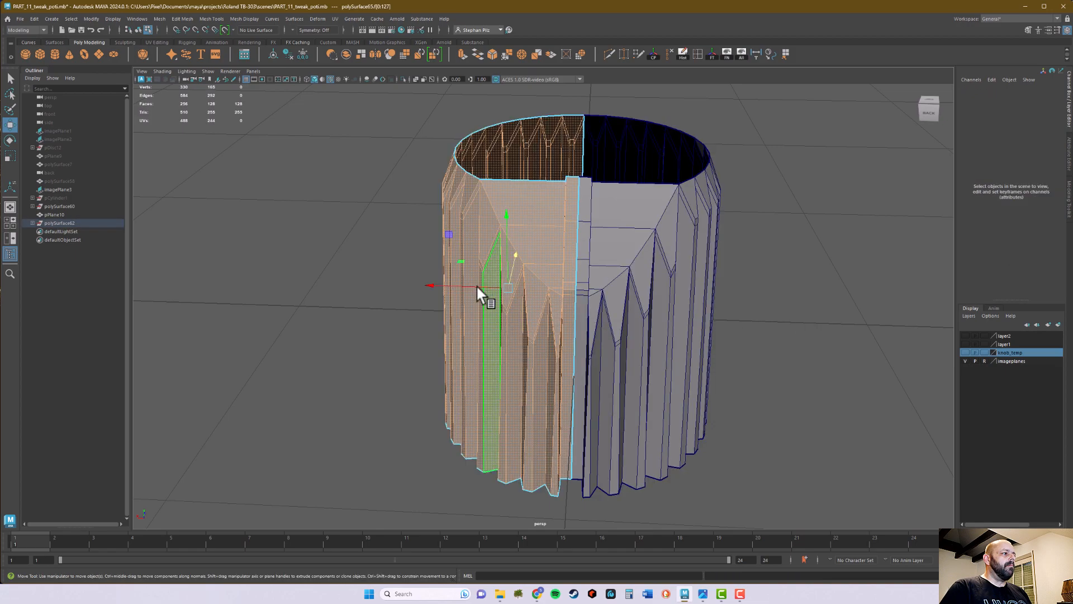
{"action": "left_click_drag", "start_coordinate": [469, 283], "coordinate": [77, 275]}
{"action": "middle_click_drag", "start_coordinate": [371, 312], "coordinate": [488, 318], "text": "alt"}
{"action": "right_click_drag", "start_coordinate": [287, 242], "coordinate": [329, 232]}
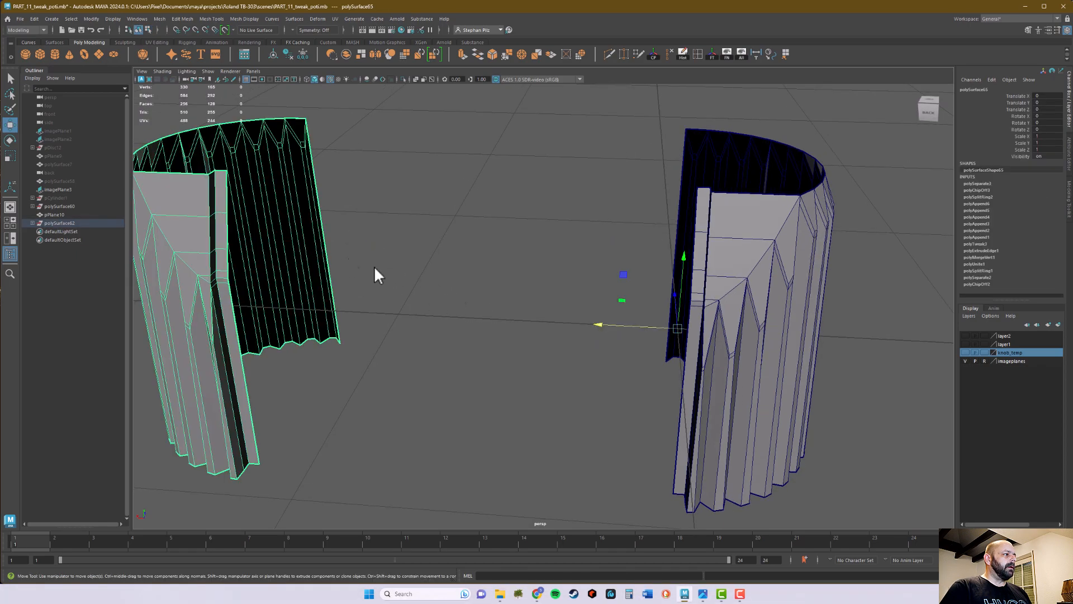
Add the moved half to the hidden display layer layer2, and select and frame the remaining half
{"action": "left_click", "coordinate": [1023, 335]}
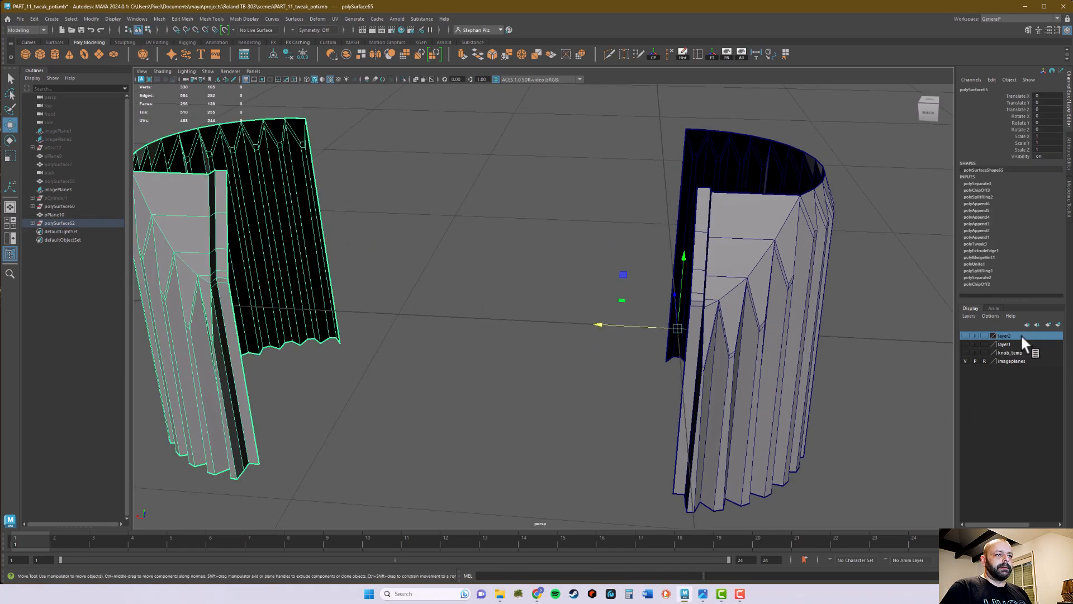
{"action": "right_click", "coordinate": [1021, 335]}
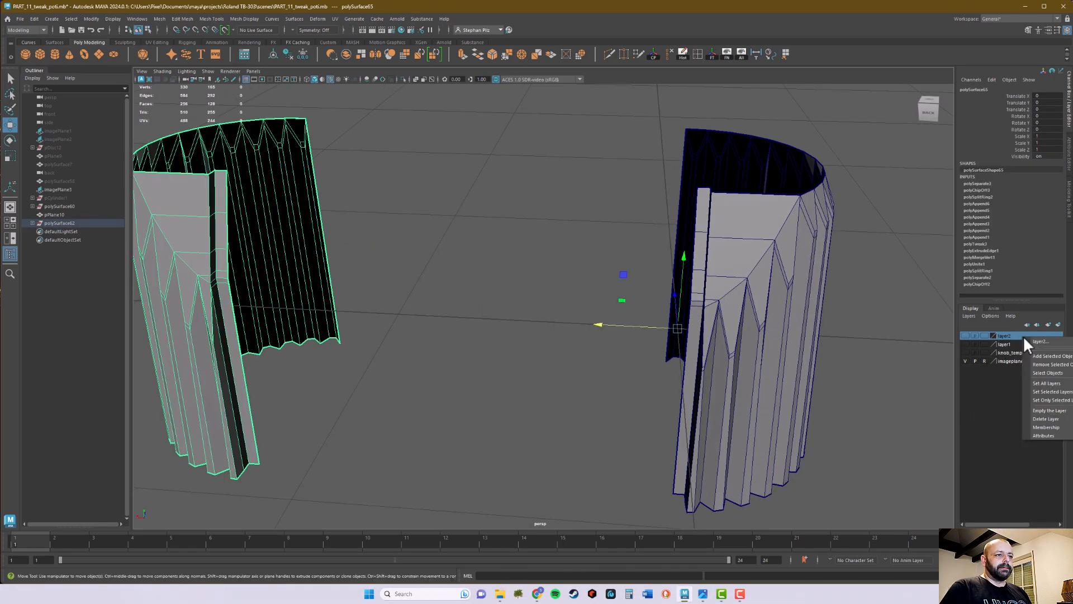
{"action": "left_click", "coordinate": [1062, 357]}
{"action": "left_click", "coordinate": [894, 369]}
{"action": "left_click_drag", "start_coordinate": [897, 401], "coordinate": [869, 403], "text": "alt"}
{"action": "left_click", "coordinate": [693, 330]}
{"action": "key", "text": "f"}
Append a polygon strip across the remaining half's open top, joining the slot wall's top edge to the opposite rim edge
{"action": "left_click_drag", "start_coordinate": [668, 330], "coordinate": [705, 348], "text": "alt"}
{"action": "right_click_drag", "start_coordinate": [706, 348], "coordinate": [640, 331], "text": "alt"}
{"action": "left_click_drag", "start_coordinate": [638, 330], "coordinate": [776, 375], "text": "alt"}
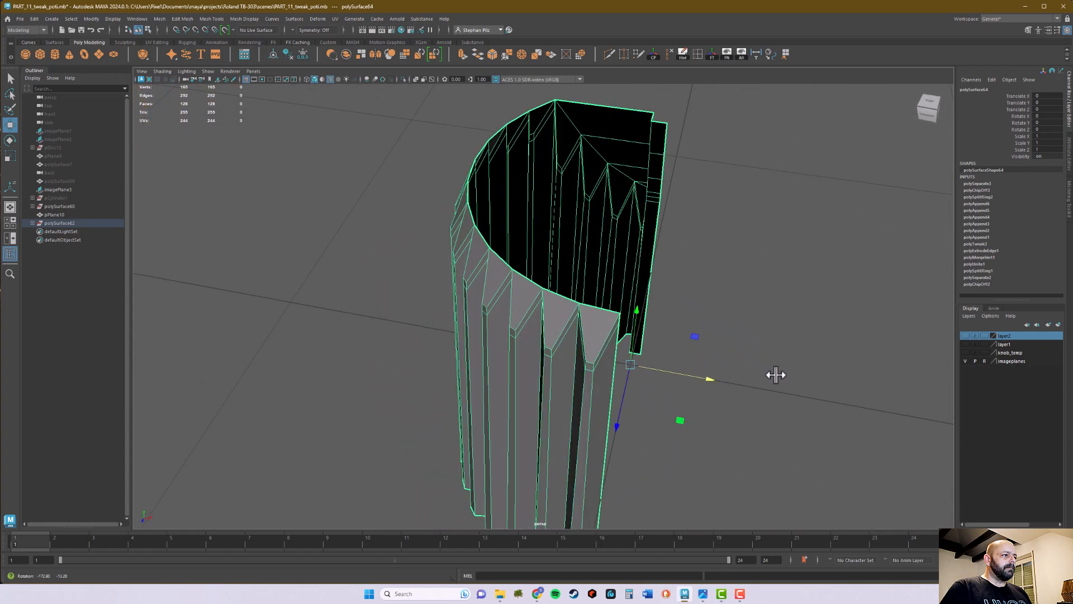
{"action": "left_click_drag", "start_coordinate": [776, 374], "coordinate": [585, 360], "text": "alt"}
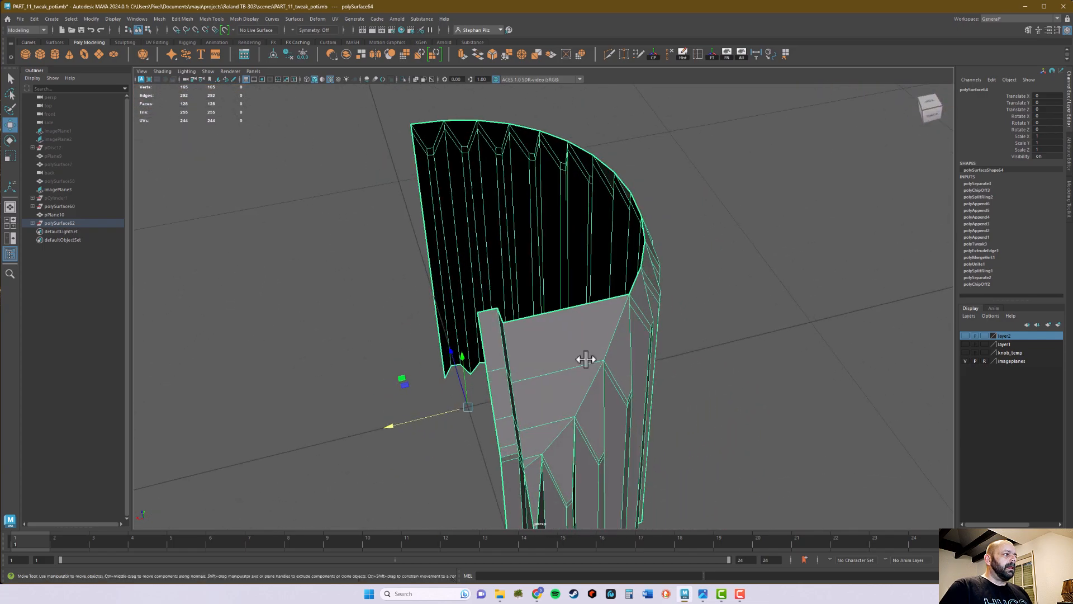
{"action": "left_click", "coordinate": [785, 53]}
{"action": "left_click_drag", "start_coordinate": [694, 204], "coordinate": [585, 266], "text": "alt"}
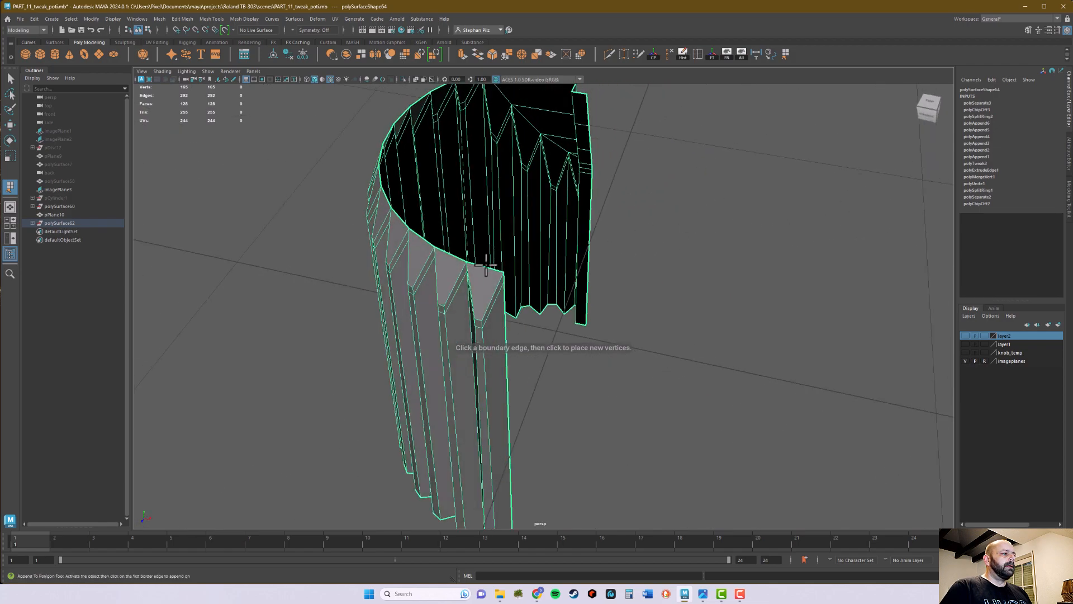
{"action": "left_click", "coordinate": [485, 269]}
{"action": "left_click", "coordinate": [494, 269]}
{"action": "mouse_move", "coordinate": [494, 269]}
{"action": "left_mouse_down", "text": "alt"}
{"action": "mouse_move", "coordinate": [596, 307]}
{"action": "mouse_move", "coordinate": [528, 255]}
{"action": "mouse_move", "coordinate": [484, 254]}
{"action": "left_mouse_up", "text": "alt"}
{"action": "left_click", "coordinate": [460, 252]}
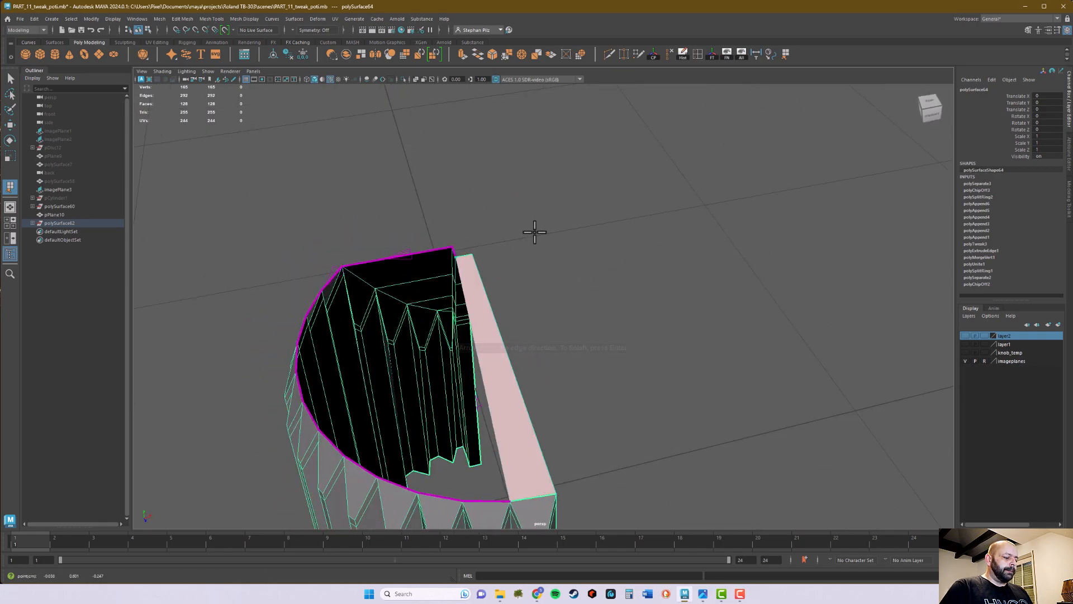
{"action": "key", "text": "Return"}
{"action": "key", "text": "q"}
Append a polygon face down the cut side, between the slot wall's upper vertical edge and the opposite rib's short vertical edge
{"action": "left_click_drag", "start_coordinate": [539, 234], "coordinate": [515, 293], "text": "alt"}
{"action": "scroll", "coordinate": [678, 294], "scroll_direction": "up", "scroll_amount": 3}
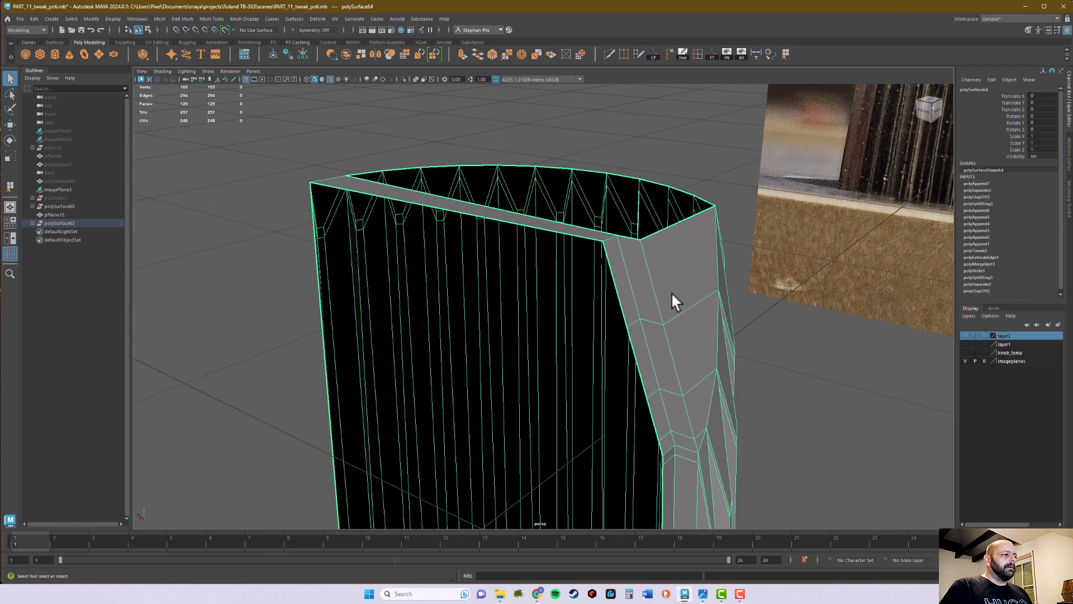
{"action": "mouse_move", "coordinate": [623, 270]}
{"action": "right_mouse_down"}
{"action": "mouse_move", "coordinate": [629, 261]}
{"action": "mouse_move", "coordinate": [624, 272]}
{"action": "right_mouse_up"}
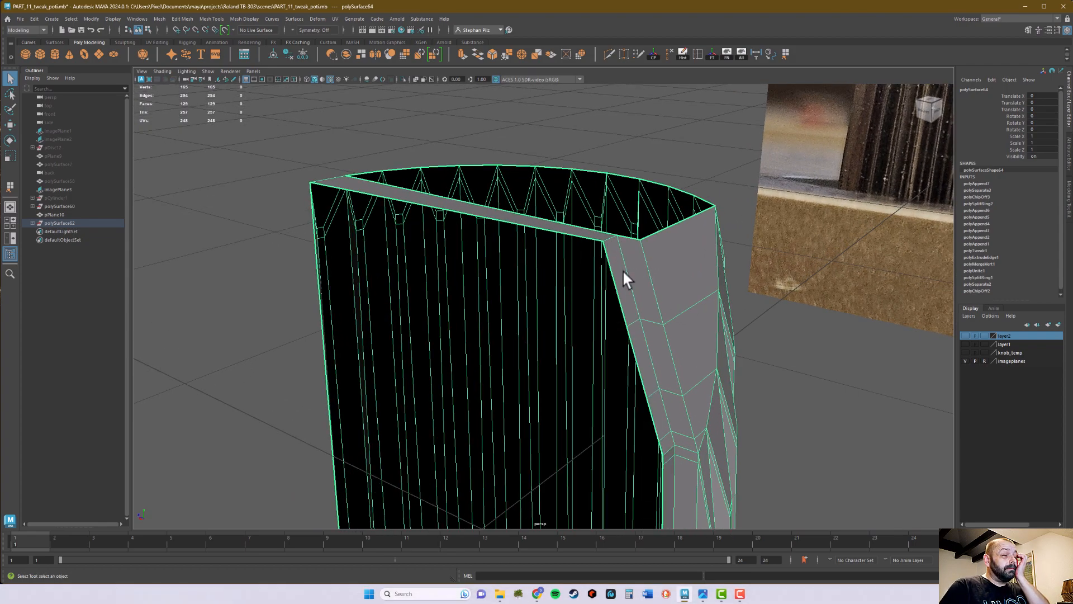
{"action": "left_click_drag", "start_coordinate": [642, 260], "coordinate": [695, 239], "text": "alt"}
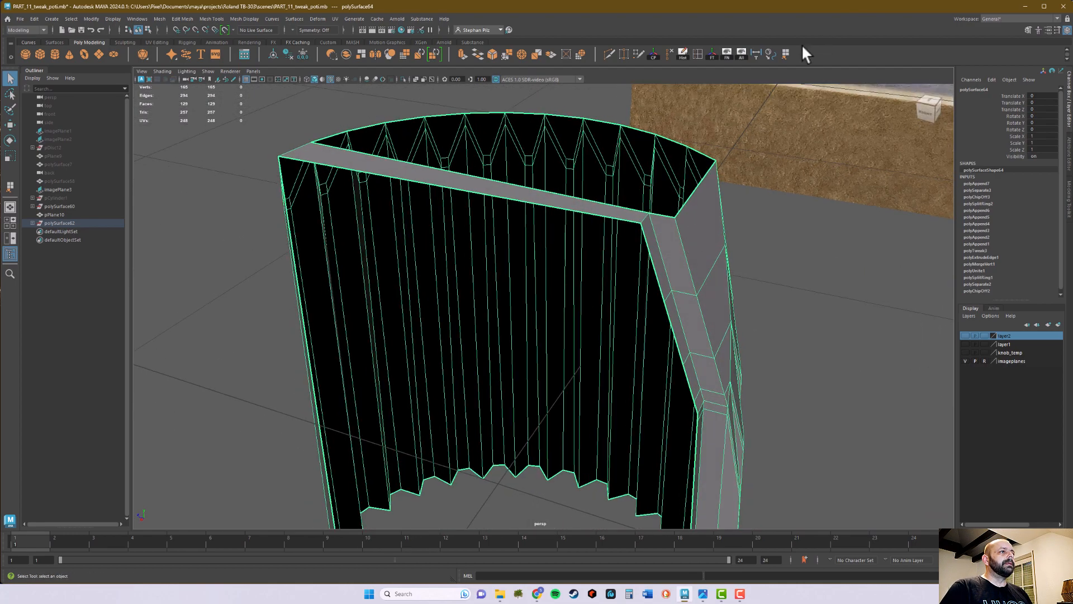
{"action": "left_click", "coordinate": [785, 55]}
{"action": "left_click", "coordinate": [649, 247]}
{"action": "middle_click_drag", "start_coordinate": [535, 239], "coordinate": [635, 224], "text": "alt"}
{"action": "left_click_drag", "start_coordinate": [677, 239], "coordinate": [491, 252], "text": "alt"}
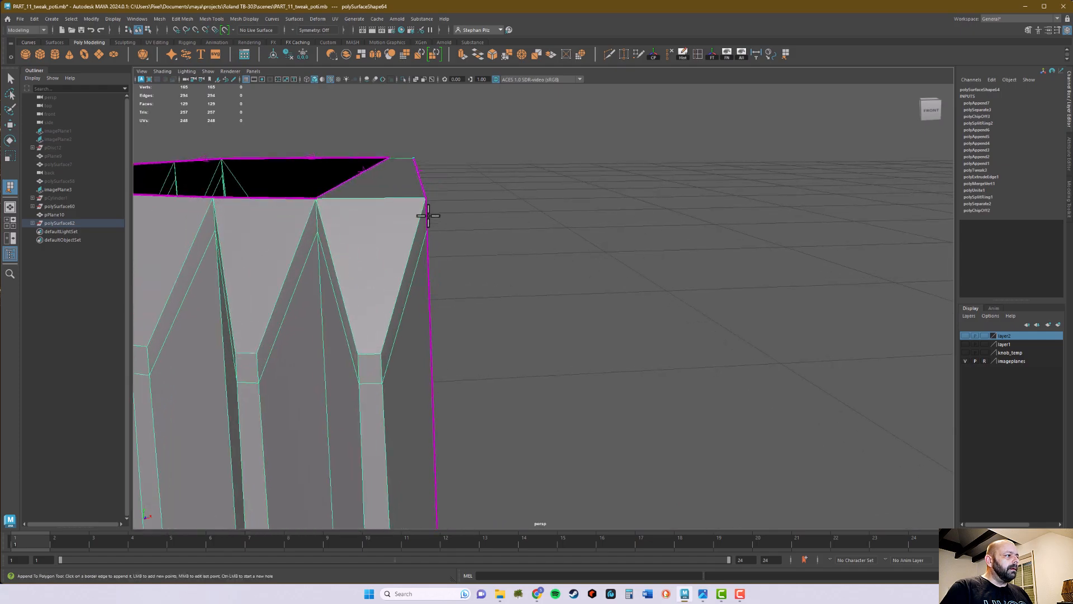
{"action": "left_click_drag", "start_coordinate": [426, 215], "coordinate": [455, 290], "text": "alt"}
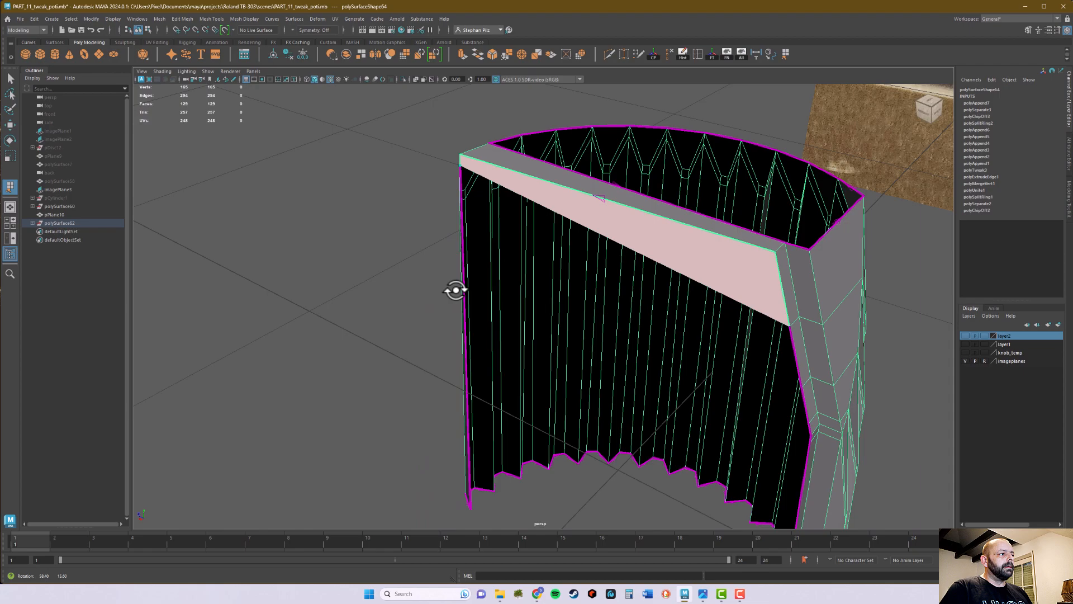
{"action": "key", "text": "q"}
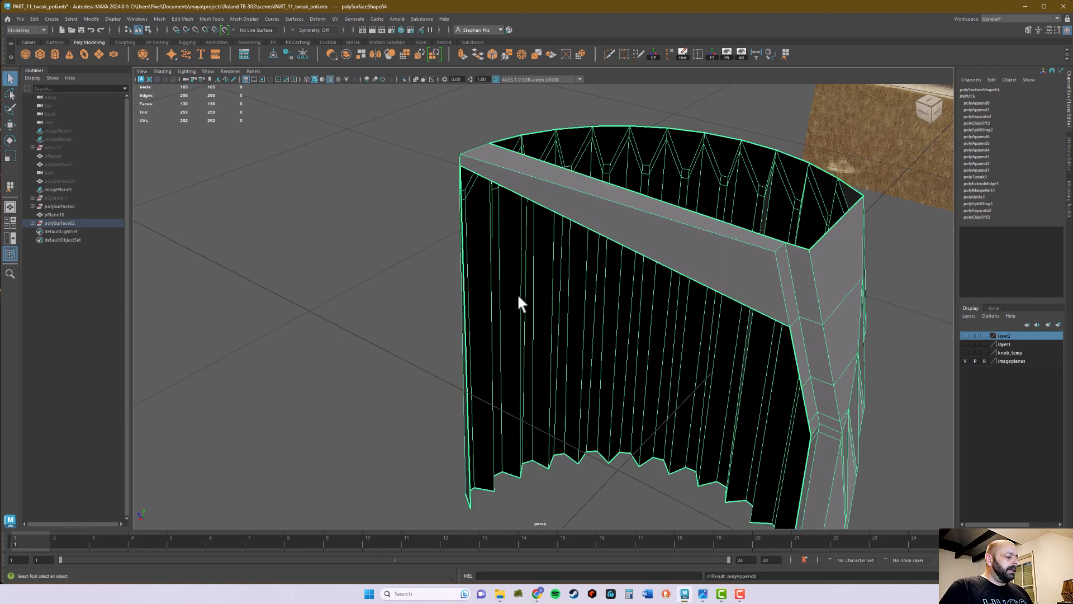
Delete the horizontal strip face spanning the top of the half, keeping the vertical face below it
{"action": "left_click_drag", "start_coordinate": [764, 276], "coordinate": [693, 290], "text": "alt"}
{"action": "right_click_drag", "start_coordinate": [642, 291], "coordinate": [648, 313], "text": "alt"}
{"action": "left_click", "coordinate": [643, 287]}
{"action": "left_click_drag", "start_coordinate": [416, 286], "coordinate": [465, 281], "text": "alt"}
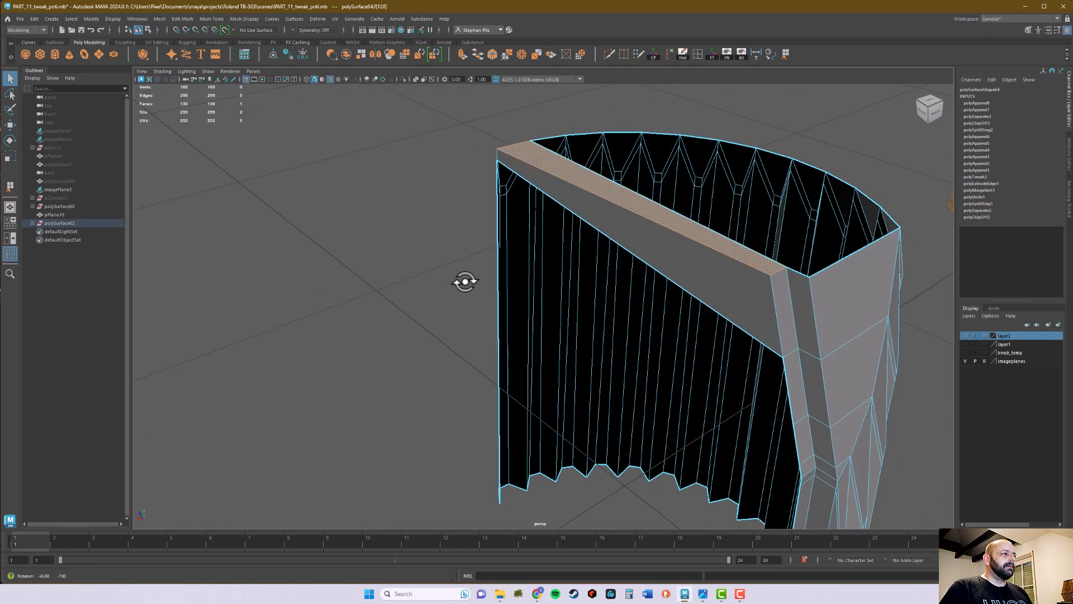
{"action": "key", "text": "Delete"}
Select the whole border edge loop around the half's open top and extrude it
{"action": "left_click_drag", "start_coordinate": [719, 259], "coordinate": [752, 206], "text": "alt"}
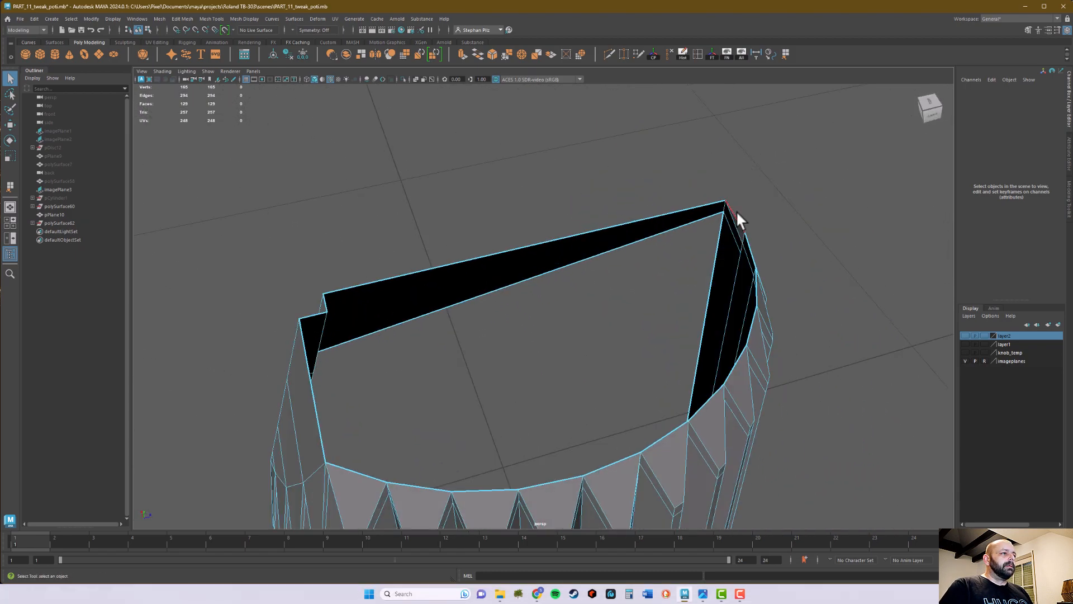
{"action": "double_click", "coordinate": [702, 207]}
{"action": "left_click_drag", "start_coordinate": [706, 199], "coordinate": [793, 204], "text": "alt"}
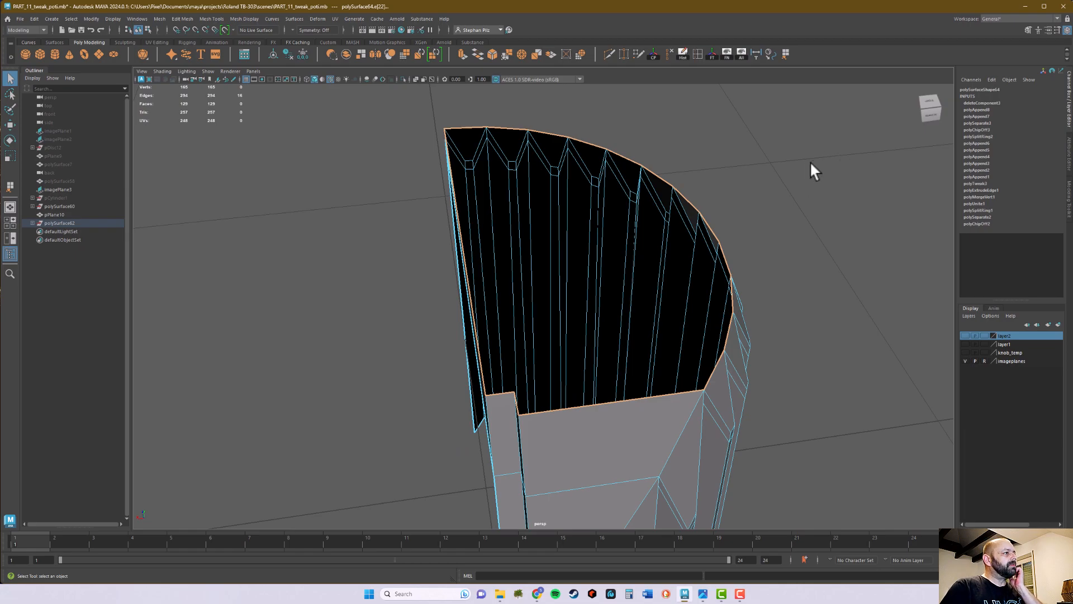
{"action": "left_click", "coordinate": [457, 55]}
{"action": "key", "text": "r"}
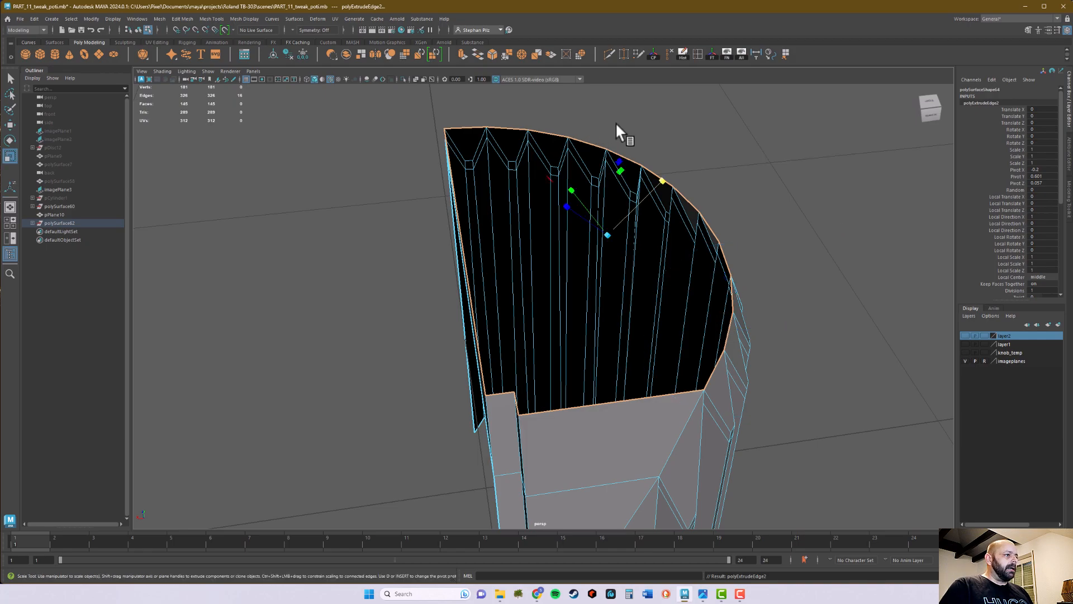
Set the Scale tool's axis orientation to Object
{"action": "double_click", "coordinate": [10, 156]}
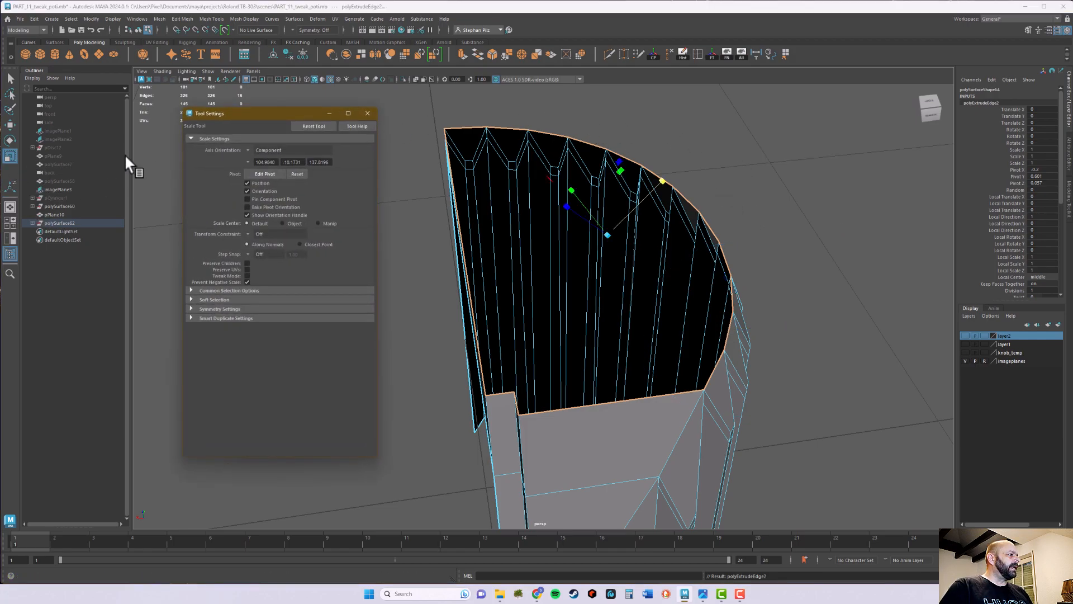
{"action": "left_click", "coordinate": [246, 149]}
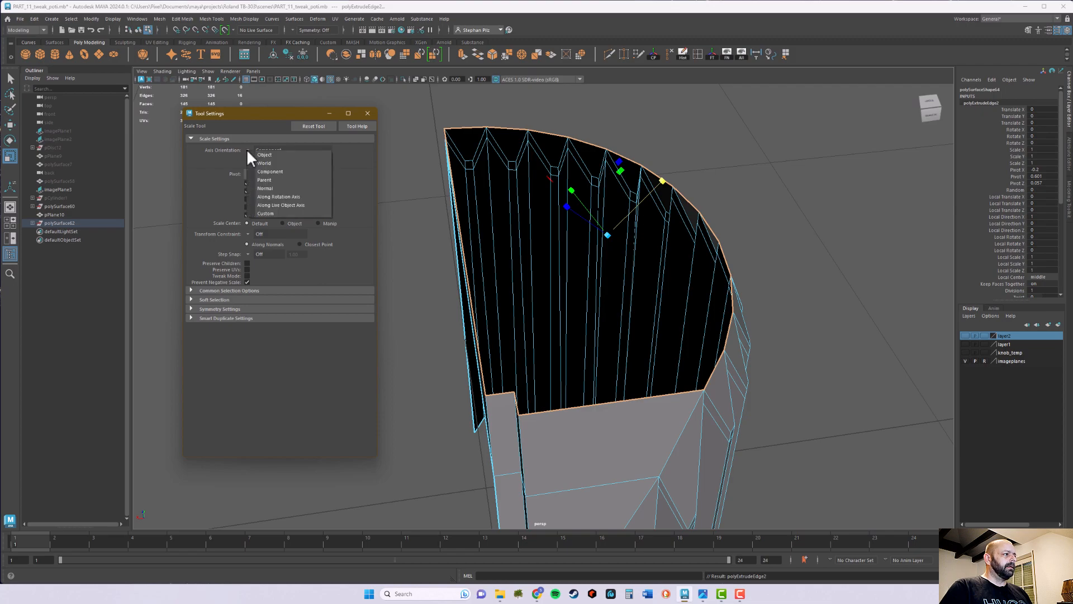
{"action": "left_click", "coordinate": [263, 153]}
{"action": "left_click_drag", "start_coordinate": [814, 203], "coordinate": [622, 142], "text": "alt"}
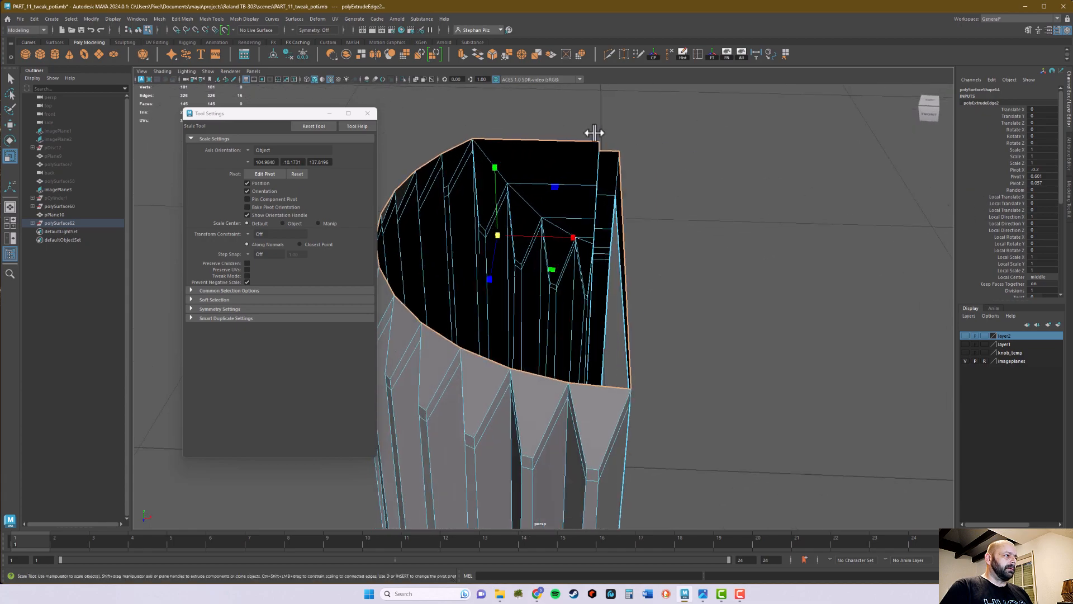
{"action": "left_click", "coordinate": [368, 114]}
Scale the extruded rim edges uniformly inward to form a wide flat ring around a D-shaped opening
{"action": "left_click_drag", "start_coordinate": [697, 215], "coordinate": [526, 326], "text": "alt"}
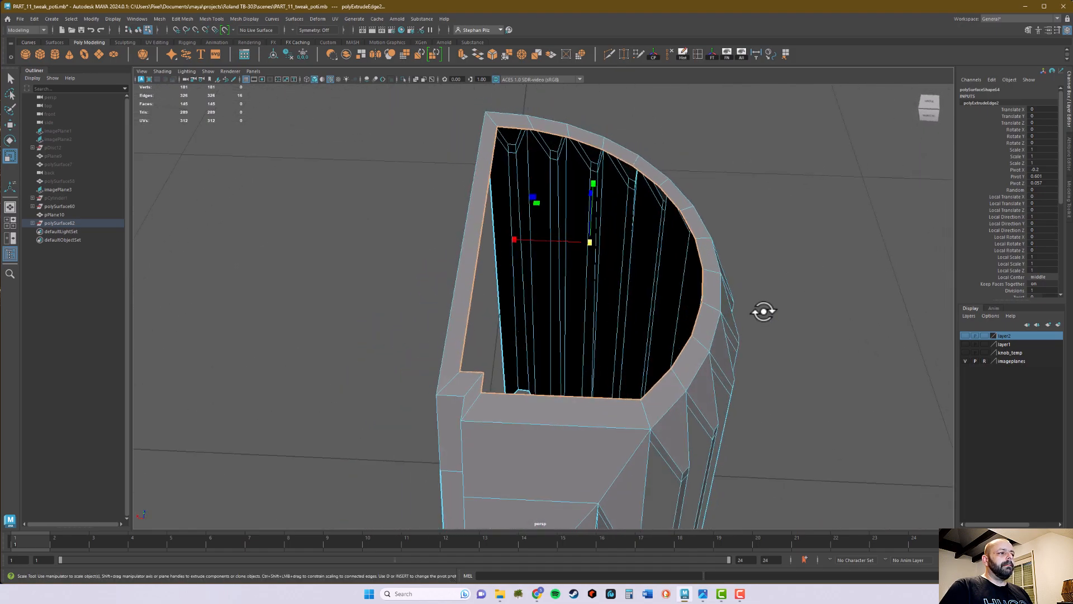
{"action": "left_click_drag", "start_coordinate": [589, 244], "coordinate": [585, 265]}
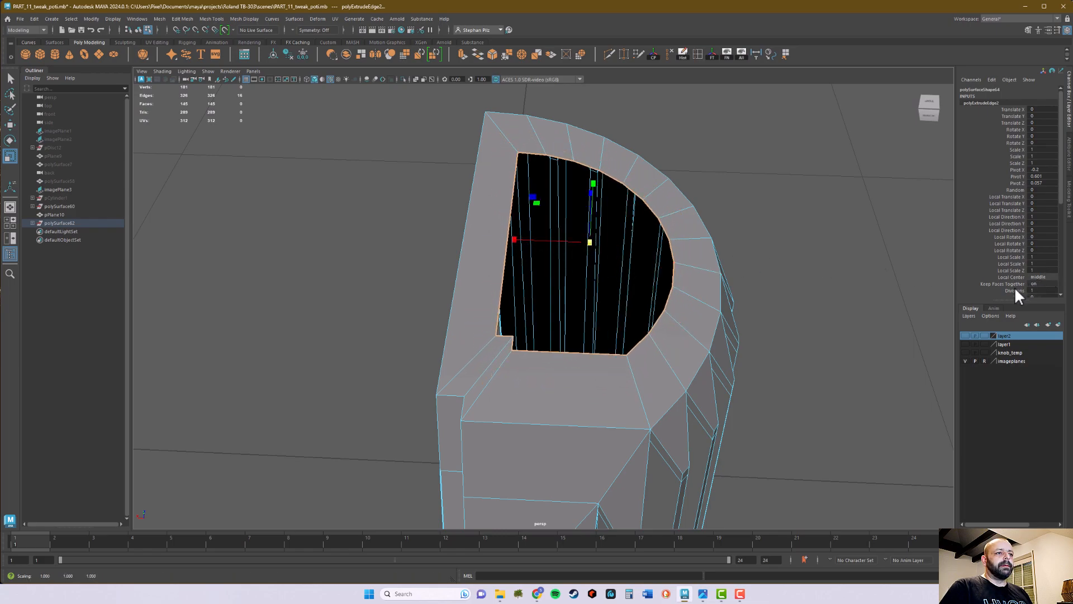
{"action": "scroll", "coordinate": [1018, 260], "scroll_direction": "down", "scroll_amount": 3}
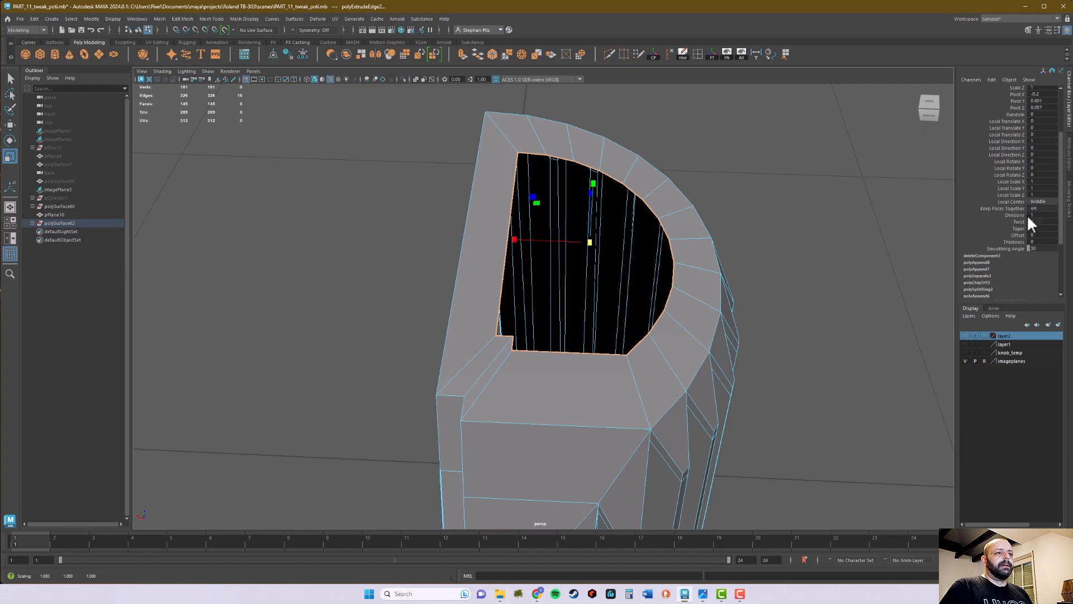
{"action": "mouse_move", "coordinate": [1029, 216]}
{"action": "left_mouse_down"}
{"action": "mouse_move", "coordinate": [1039, 216]}
{"action": "mouse_move", "coordinate": [1030, 215]}
{"action": "left_mouse_up"}
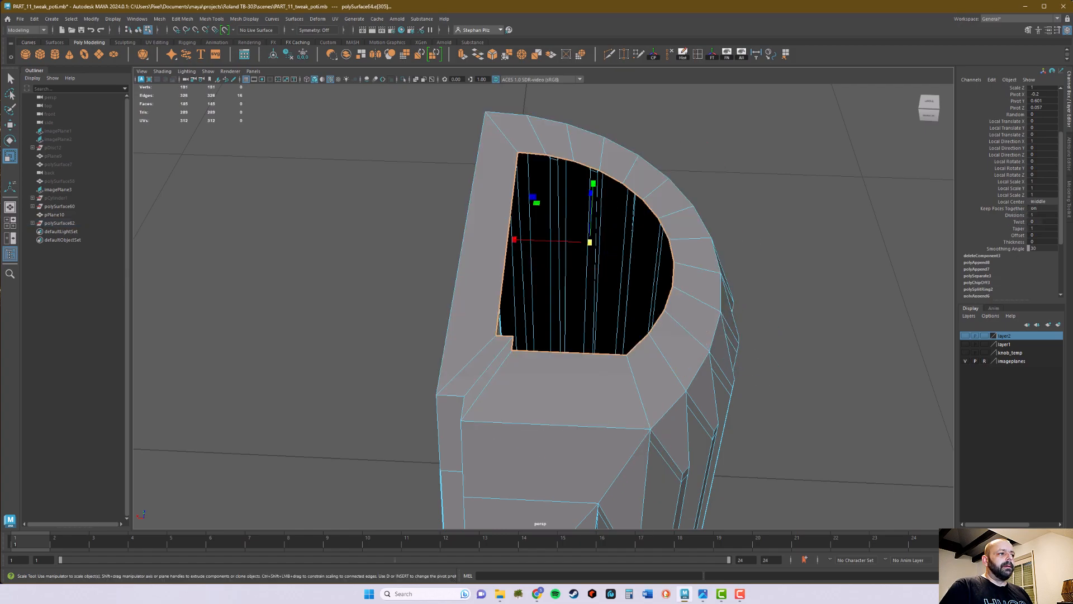
{"action": "mouse_move", "coordinate": [857, 264]}
{"action": "left_mouse_down", "text": "alt"}
{"action": "mouse_move", "coordinate": [807, 260]}
{"action": "mouse_move", "coordinate": [840, 261]}
{"action": "left_mouse_up", "text": "alt"}
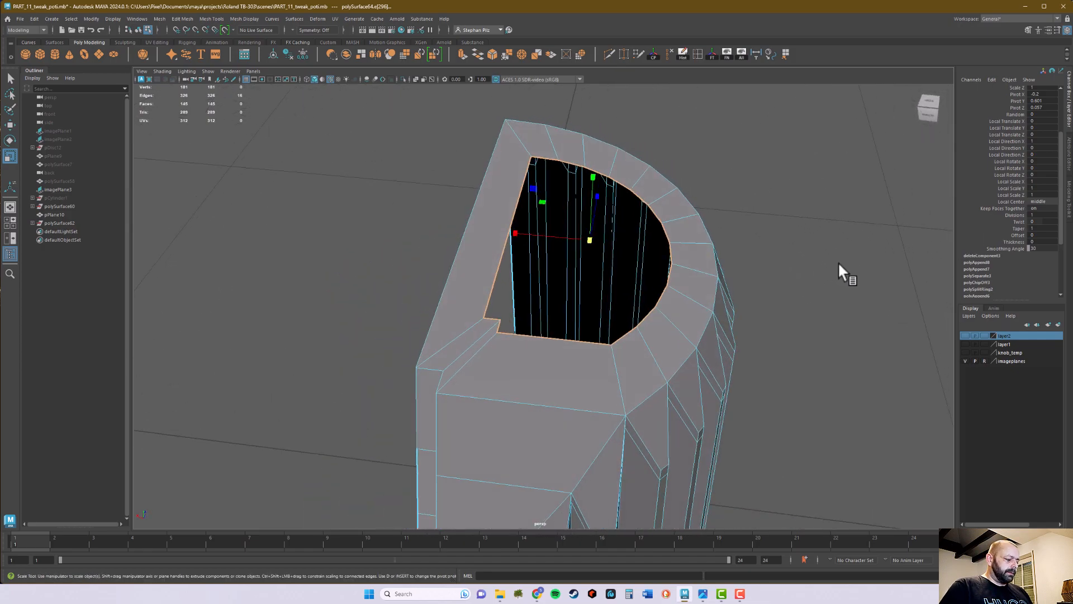
{"action": "key", "text": "q"}
{"action": "right_click_drag", "start_coordinate": [698, 261], "coordinate": [713, 244]}
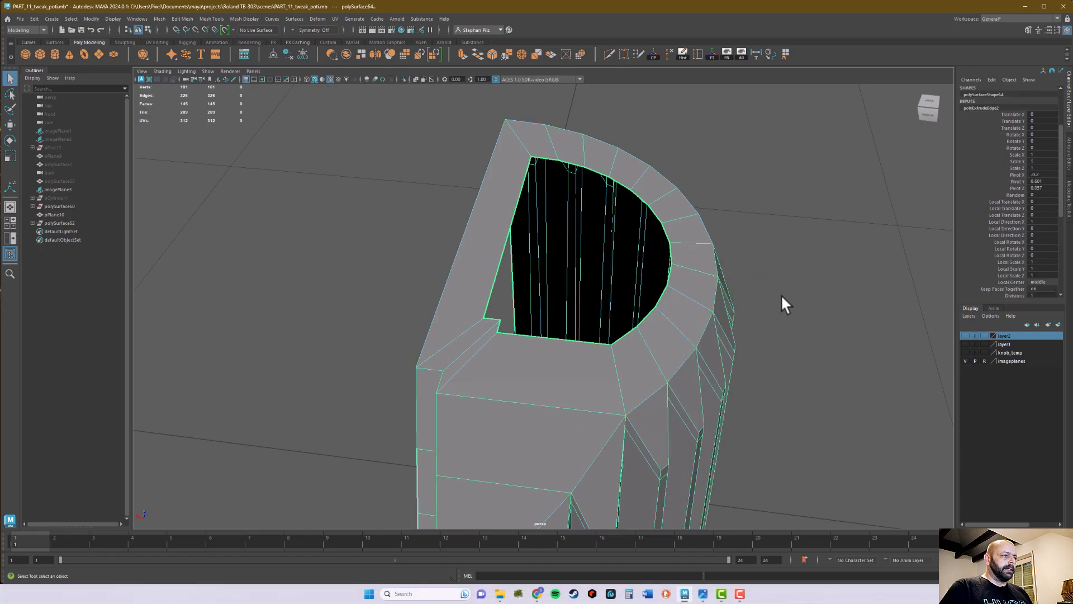
Delete the temporary vertical face along the cut side, below the new top ring
{"action": "middle_click_drag", "start_coordinate": [804, 248], "coordinate": [827, 230], "text": "alt"}
{"action": "left_click_drag", "start_coordinate": [827, 230], "coordinate": [835, 224], "text": "alt"}
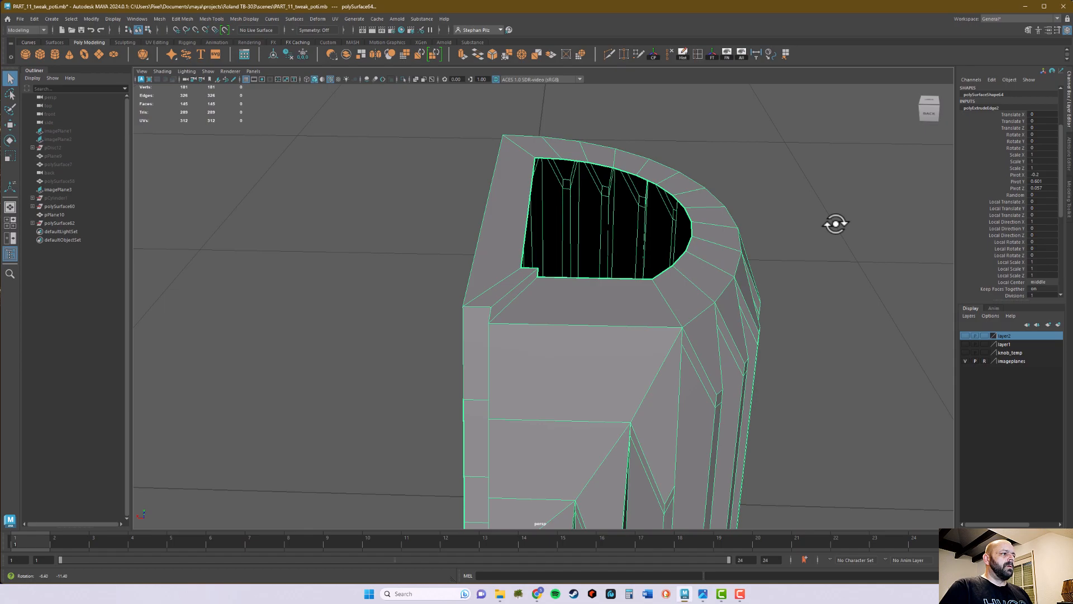
{"action": "left_click_drag", "start_coordinate": [835, 223], "coordinate": [834, 228], "text": "alt"}
{"action": "right_click_drag", "start_coordinate": [834, 227], "coordinate": [612, 289], "text": "alt"}
{"action": "left_click_drag", "start_coordinate": [613, 290], "coordinate": [635, 229], "text": "alt"}
{"action": "right_click", "coordinate": [614, 267]}
{"action": "left_click", "coordinate": [616, 291]}
{"action": "left_click", "coordinate": [619, 274]}
{"action": "right_click_drag", "start_coordinate": [424, 200], "coordinate": [742, 186], "text": "alt"}
{"action": "left_click_drag", "start_coordinate": [526, 182], "coordinate": [549, 194], "text": "alt"}
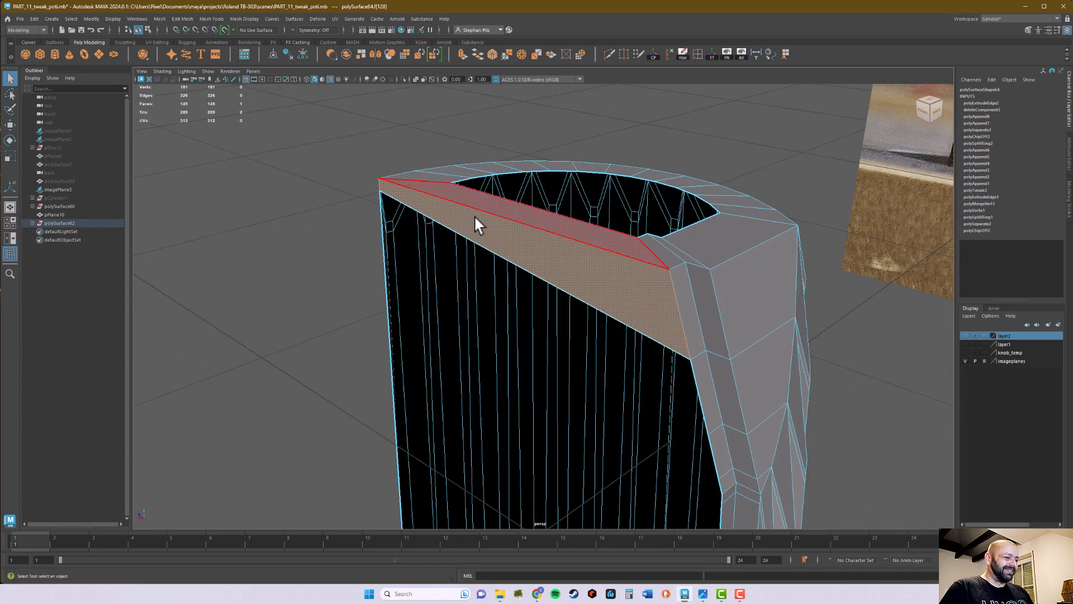
{"action": "key", "text": "Delete"}
Return to object selection and delete the half's construction history
{"action": "mouse_move", "coordinate": [687, 212]}
{"action": "left_mouse_down", "text": "alt"}
{"action": "mouse_move", "coordinate": [714, 216]}
{"action": "mouse_move", "coordinate": [705, 221]}
{"action": "left_mouse_up", "text": "alt"}
{"action": "right_click_drag", "start_coordinate": [706, 273], "coordinate": [762, 267]}
{"action": "left_click_drag", "start_coordinate": [762, 267], "coordinate": [669, 155], "text": "alt"}
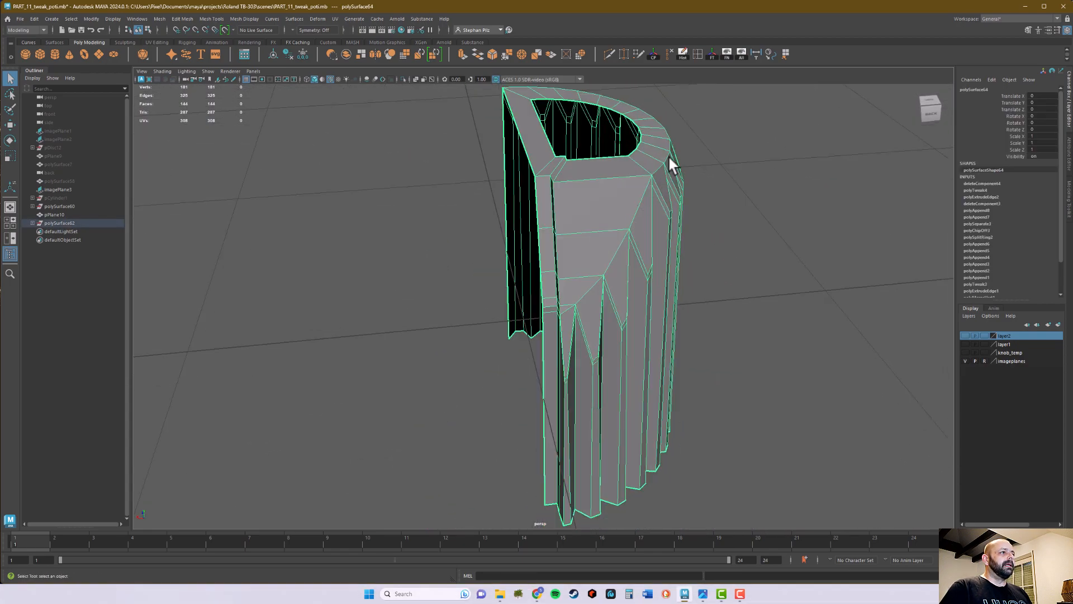
{"action": "left_click", "coordinate": [683, 54]}
{"action": "left_click_drag", "start_coordinate": [686, 199], "coordinate": [713, 319], "text": "alt"}
Duplicate the finished knob half and mirror the copy across the cut side by setting its Scale X to -1
{"action": "key", "text": "w"}
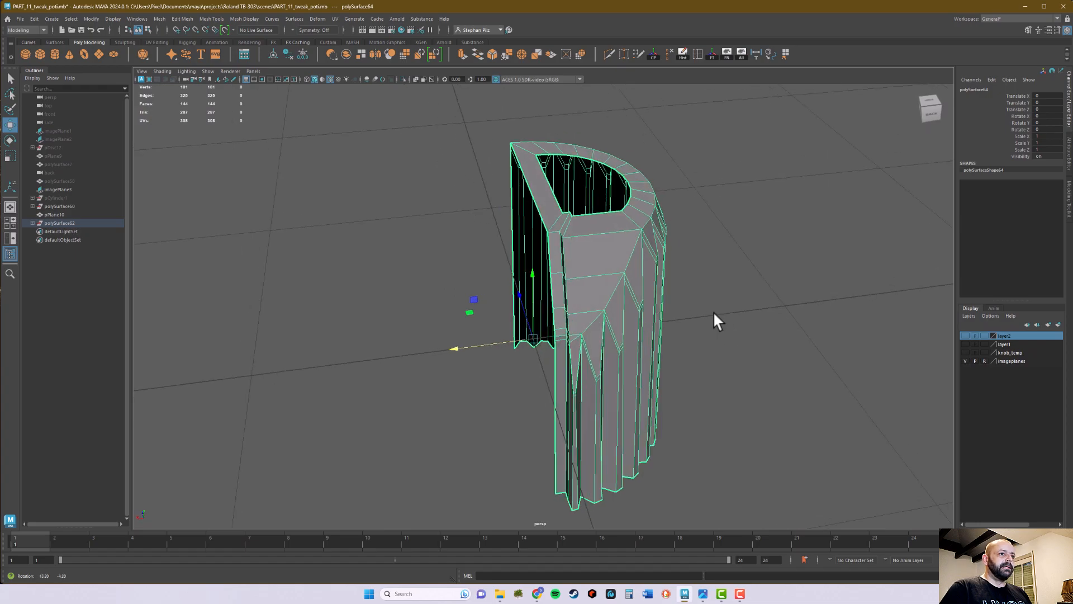
{"action": "key", "text": "ctrl+d"}
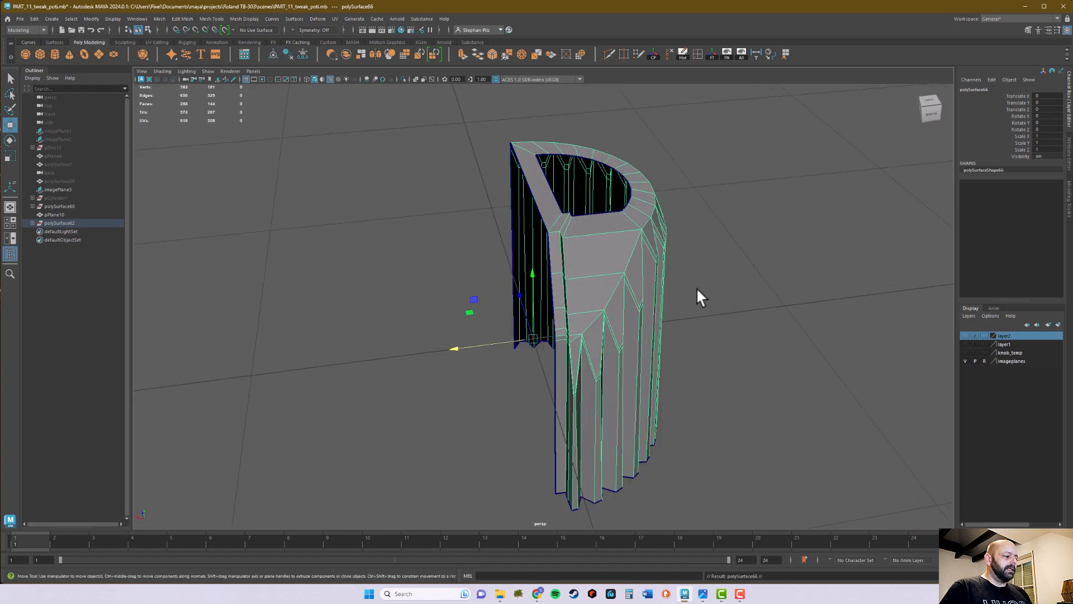
{"action": "key", "text": "r"}
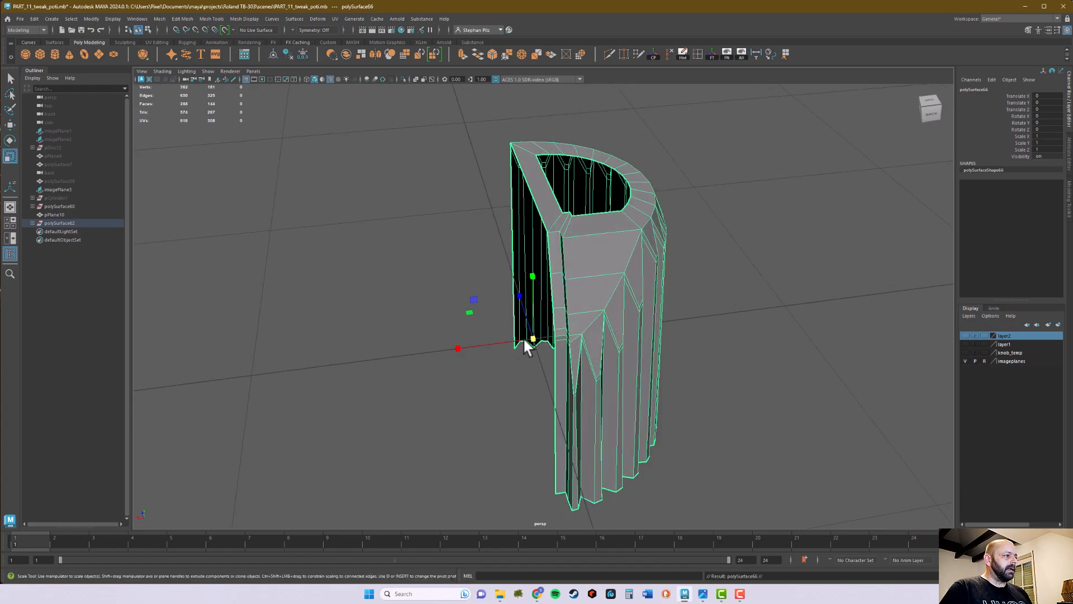
{"action": "left_click_drag", "start_coordinate": [454, 351], "coordinate": [590, 350]}
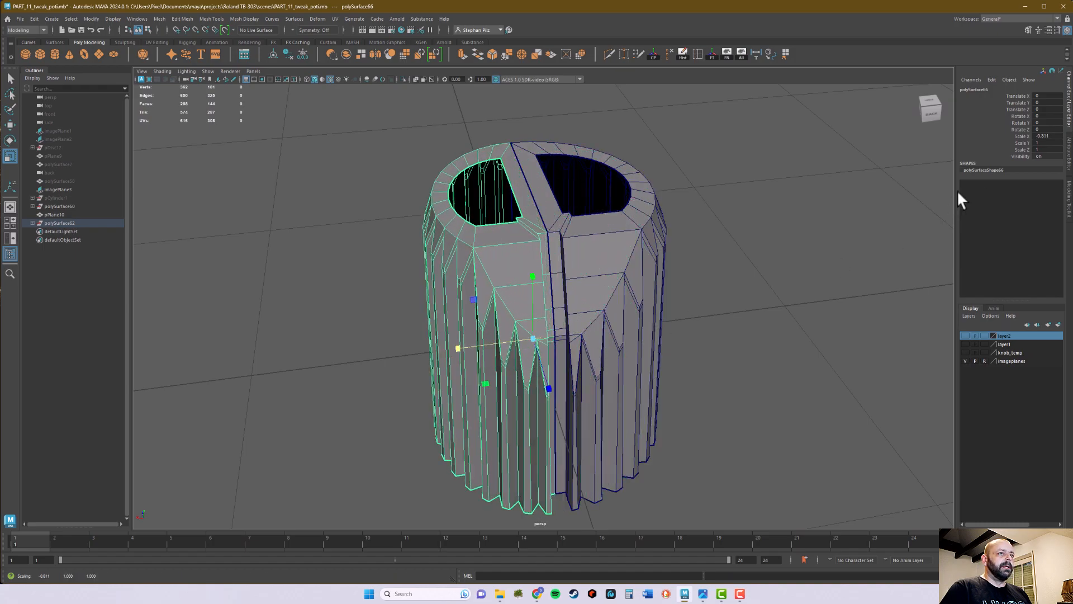
{"action": "left_click", "coordinate": [1056, 135]}
{"action": "type", "text": "-"}
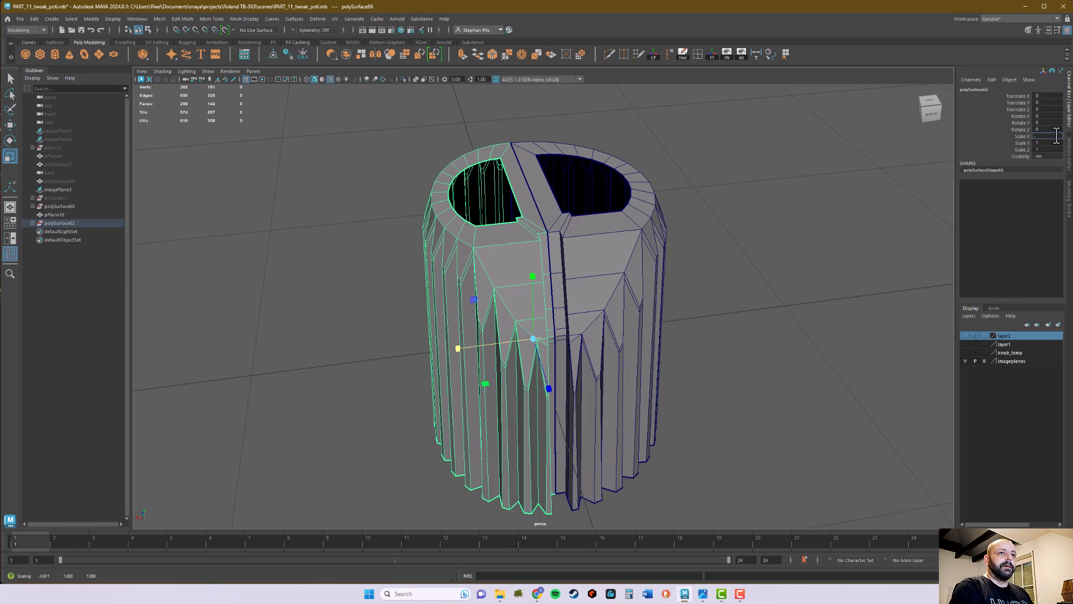
{"action": "type", "text": "1"}
{"action": "key", "text": "Return"}
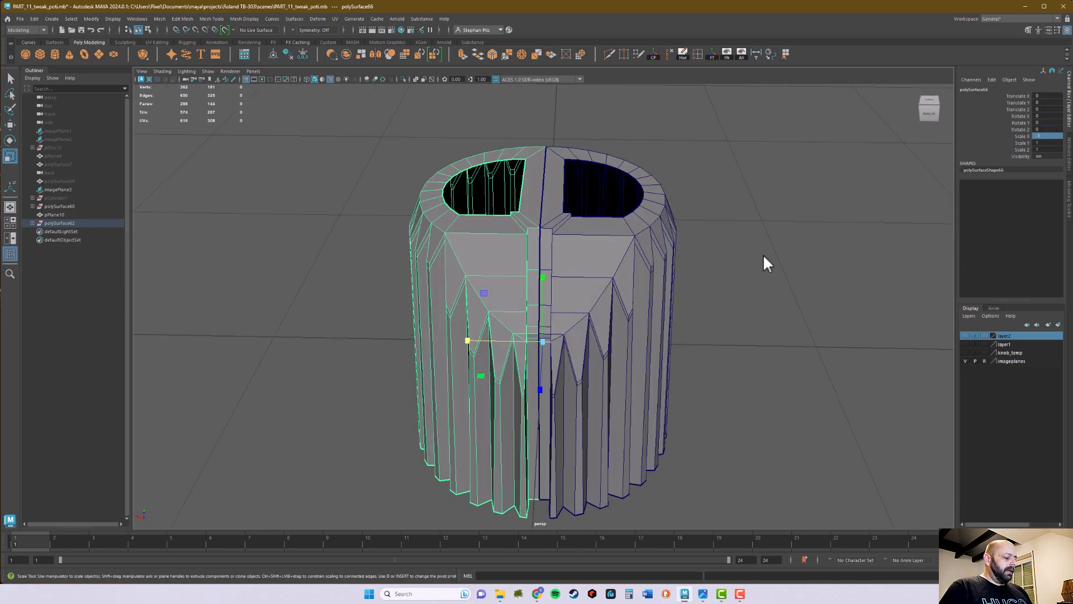
Select both knob halves and combine them into a single mesh
{"action": "key", "text": "q"}
{"action": "right_click_drag", "start_coordinate": [607, 257], "coordinate": [638, 243]}
{"action": "left_click_drag", "start_coordinate": [690, 290], "coordinate": [686, 263], "text": "alt"}
{"action": "left_click_drag", "start_coordinate": [508, 126], "coordinate": [605, 276]}
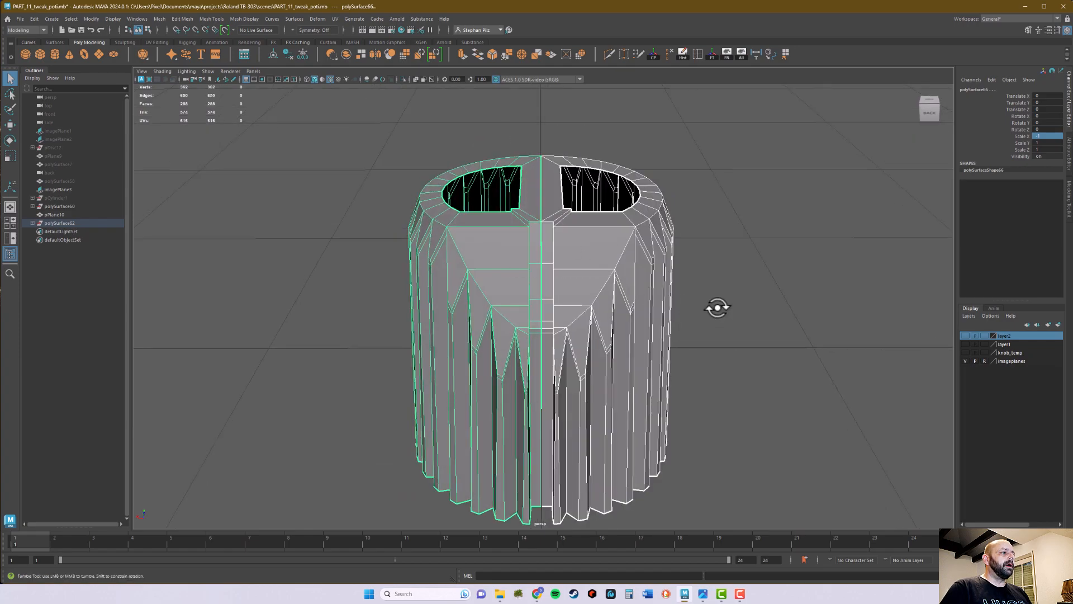
{"action": "left_click_drag", "start_coordinate": [713, 309], "coordinate": [725, 319], "text": "alt"}
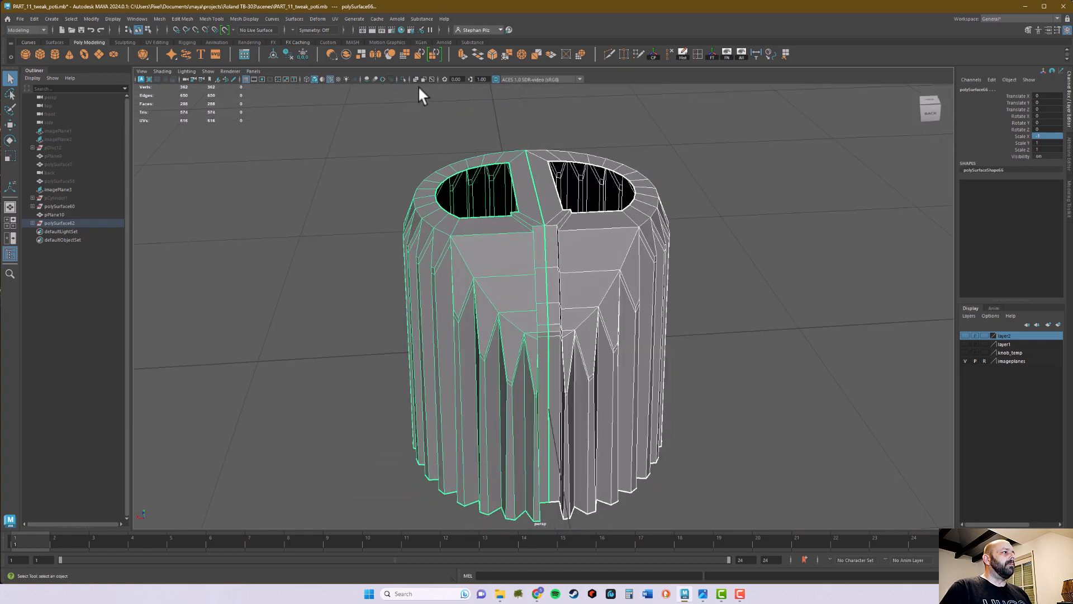
{"action": "left_click", "coordinate": [345, 53]}
{"action": "left_click_drag", "start_coordinate": [737, 245], "coordinate": [732, 261], "text": "alt"}
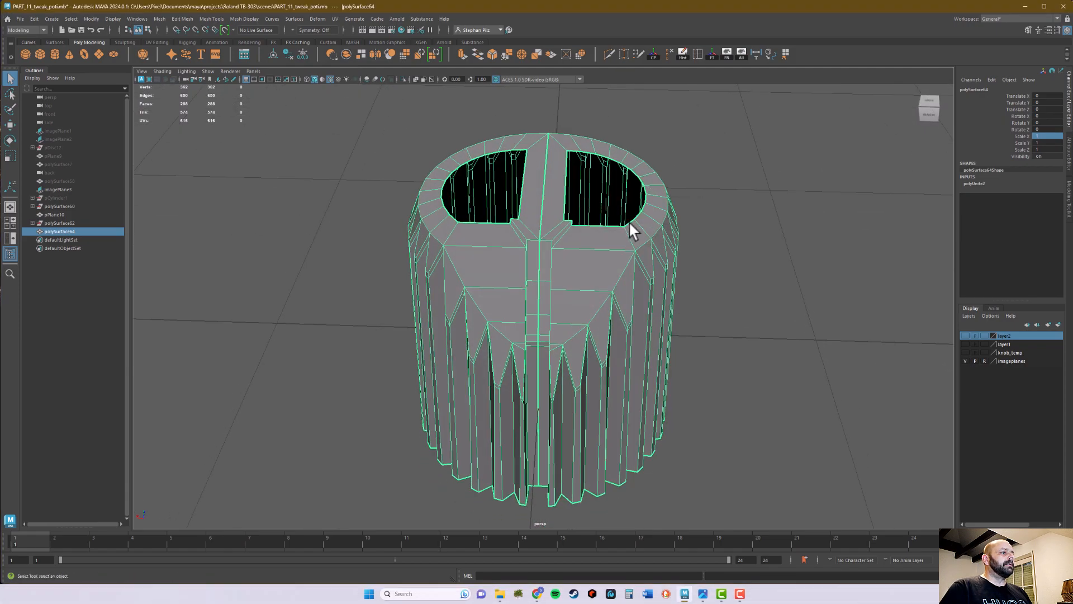
Select all vertices along the knob's centre seam from the top view and merge them with a 0.01 distance threshold
{"action": "key", "text": "space"}
{"action": "key", "text": "space"}
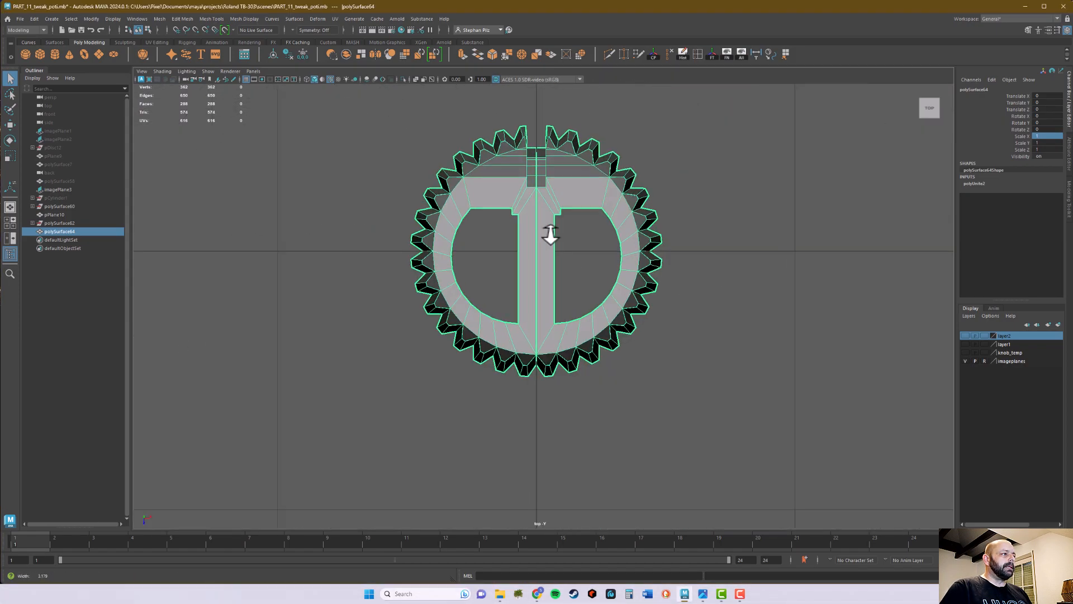
{"action": "right_click", "coordinate": [555, 146]}
{"action": "left_click", "coordinate": [515, 146]}
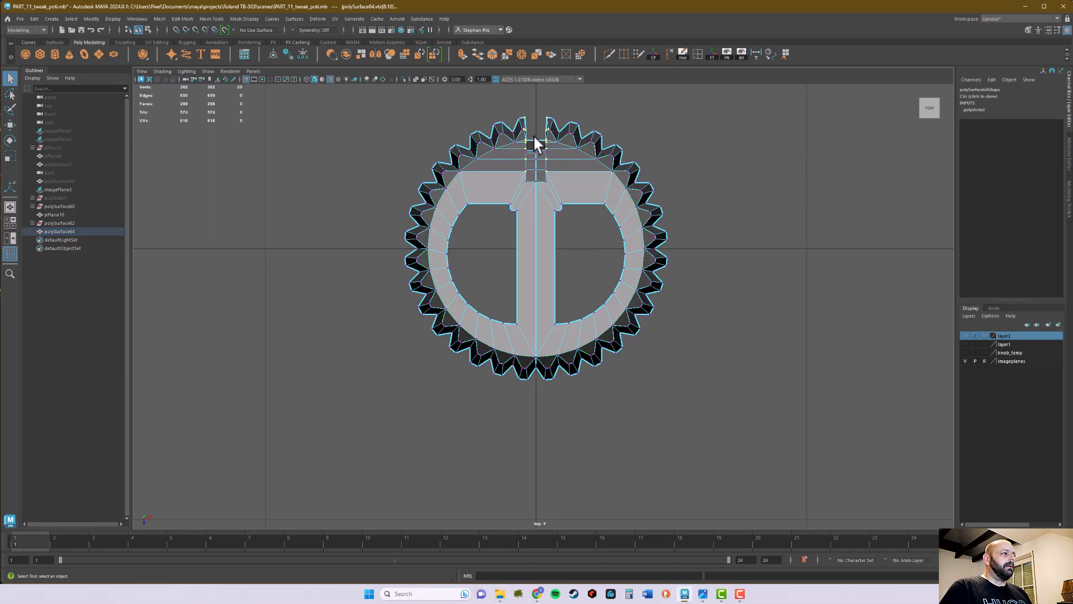
{"action": "left_click_drag", "start_coordinate": [532, 132], "coordinate": [536, 406]}
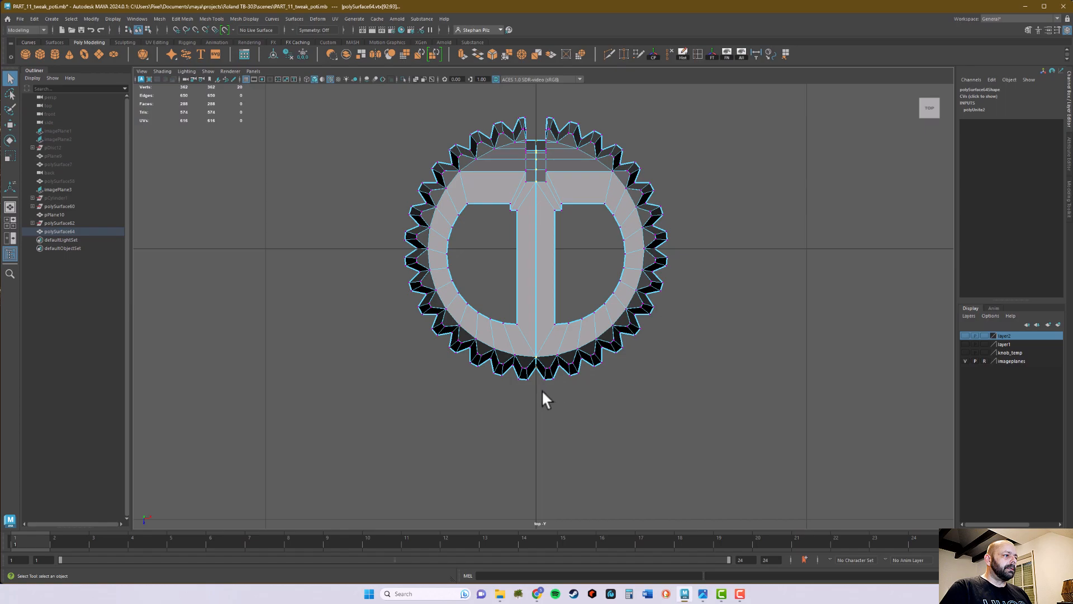
{"action": "scroll", "coordinate": [521, 392], "scroll_direction": "up", "scroll_amount": 6}
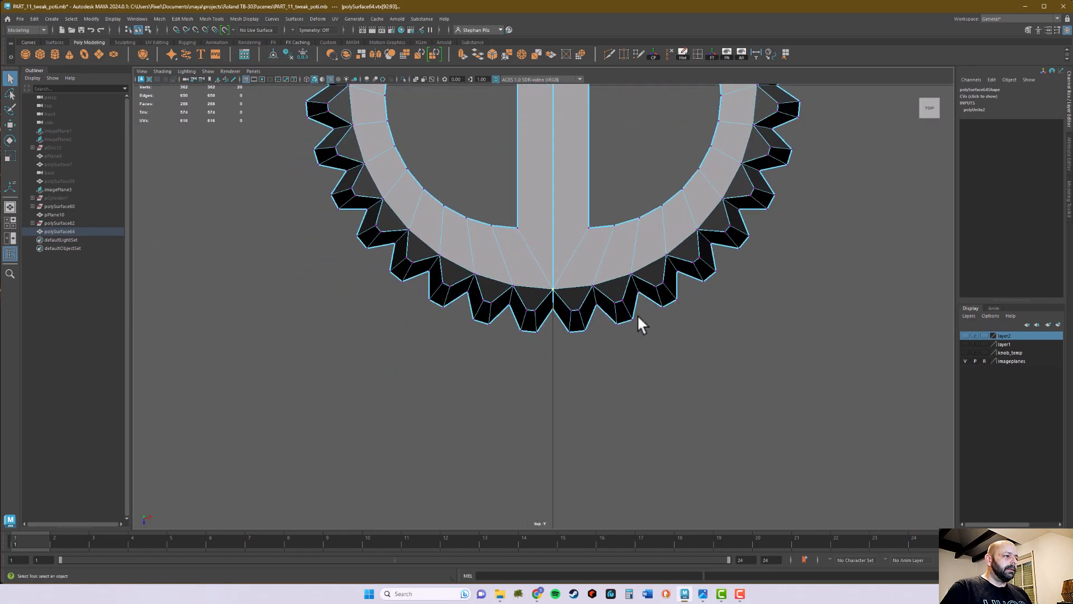
{"action": "left_click_drag", "start_coordinate": [556, 324], "coordinate": [555, 403]}
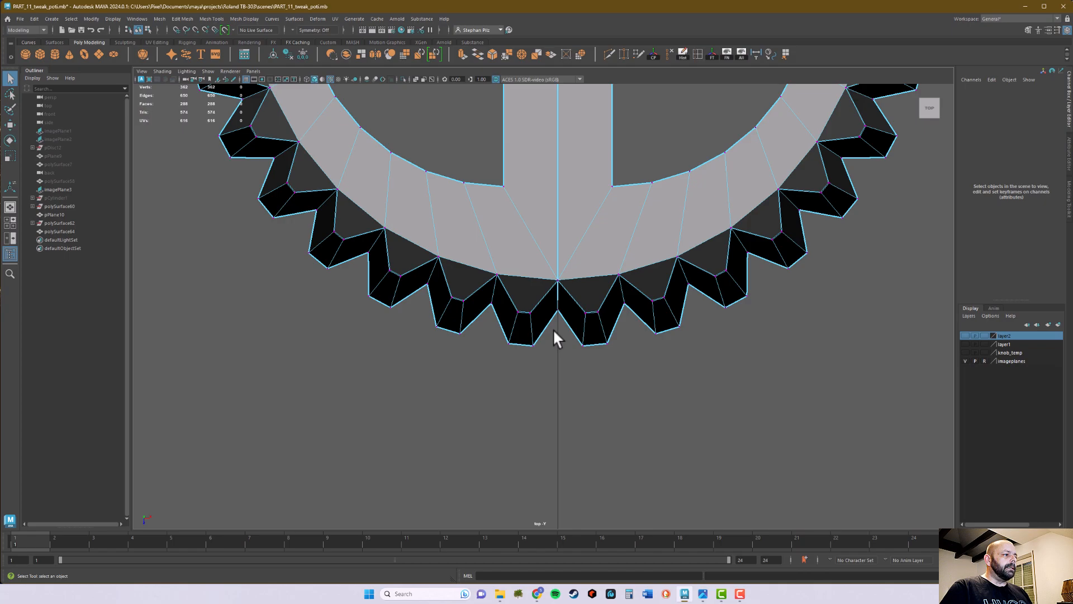
{"action": "scroll", "coordinate": [552, 330], "scroll_direction": "down", "scroll_amount": 12}
{"action": "scroll", "coordinate": [554, 336], "scroll_direction": "up", "scroll_amount": 4}
{"action": "scroll", "coordinate": [554, 337], "scroll_direction": "up", "scroll_amount": 5}
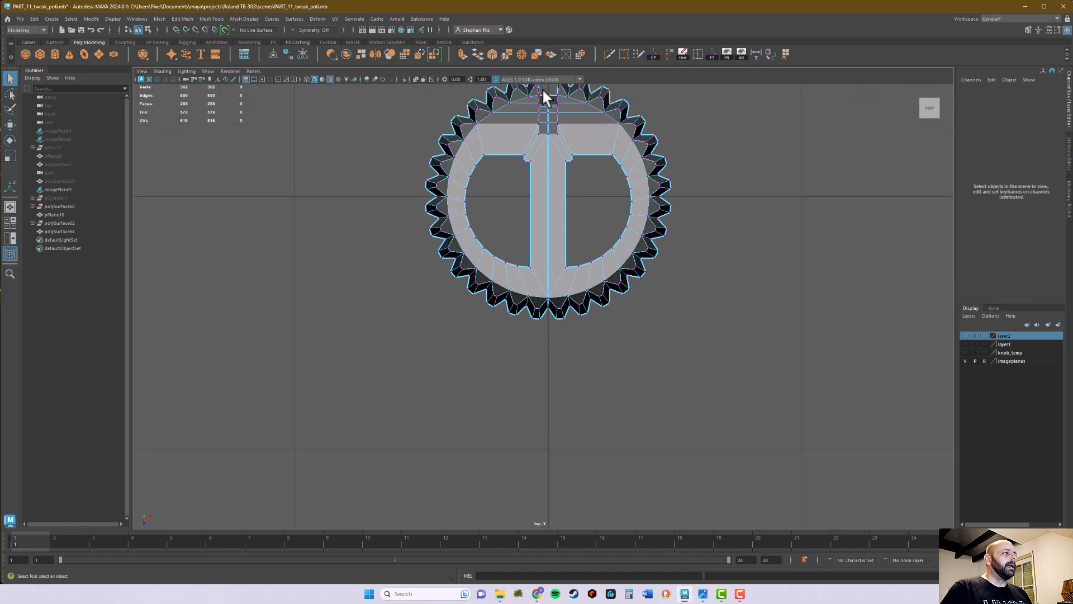
{"action": "left_click_drag", "start_coordinate": [545, 90], "coordinate": [550, 331]}
{"action": "key", "text": "space"}
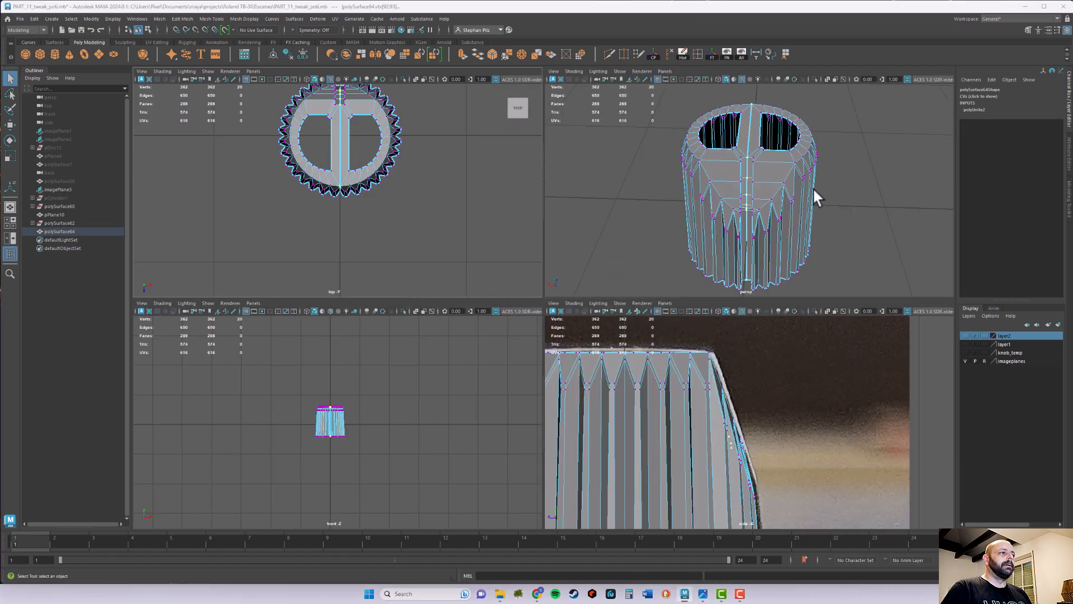
{"action": "key", "text": "space"}
{"action": "mouse_move", "coordinate": [812, 209]}
{"action": "left_mouse_down", "text": "alt"}
{"action": "mouse_move", "coordinate": [786, 225]}
{"action": "mouse_move", "coordinate": [821, 224]}
{"action": "left_mouse_up", "text": "alt"}
{"action": "left_click", "coordinate": [508, 54]}
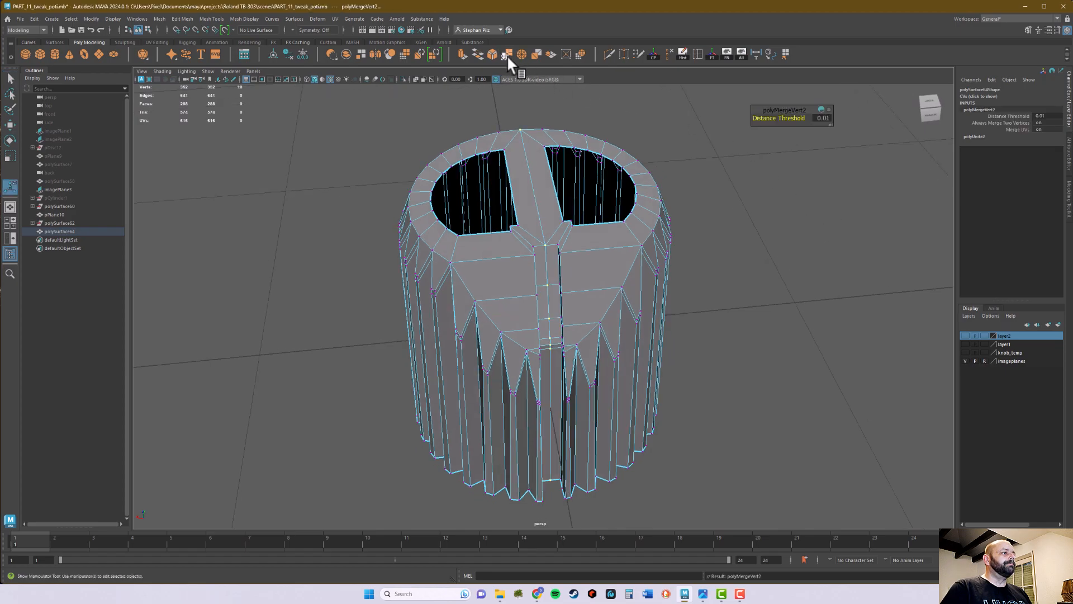
Return to object selection and inspect the merged knob's centre seam, top ring and front slot from several angles
{"action": "right_click_drag", "start_coordinate": [546, 154], "coordinate": [566, 142]}
{"action": "left_click_drag", "start_coordinate": [565, 142], "coordinate": [538, 148], "text": "alt"}
{"action": "left_click_drag", "start_coordinate": [558, 213], "coordinate": [618, 237], "text": "alt"}
{"action": "middle_click_drag", "start_coordinate": [618, 237], "coordinate": [628, 220], "text": "alt"}
{"action": "left_click_drag", "start_coordinate": [628, 220], "coordinate": [615, 216], "text": "alt"}
{"action": "middle_click_drag", "start_coordinate": [615, 216], "coordinate": [616, 218], "text": "alt"}
{"action": "left_click_drag", "start_coordinate": [616, 217], "coordinate": [637, 201], "text": "alt"}
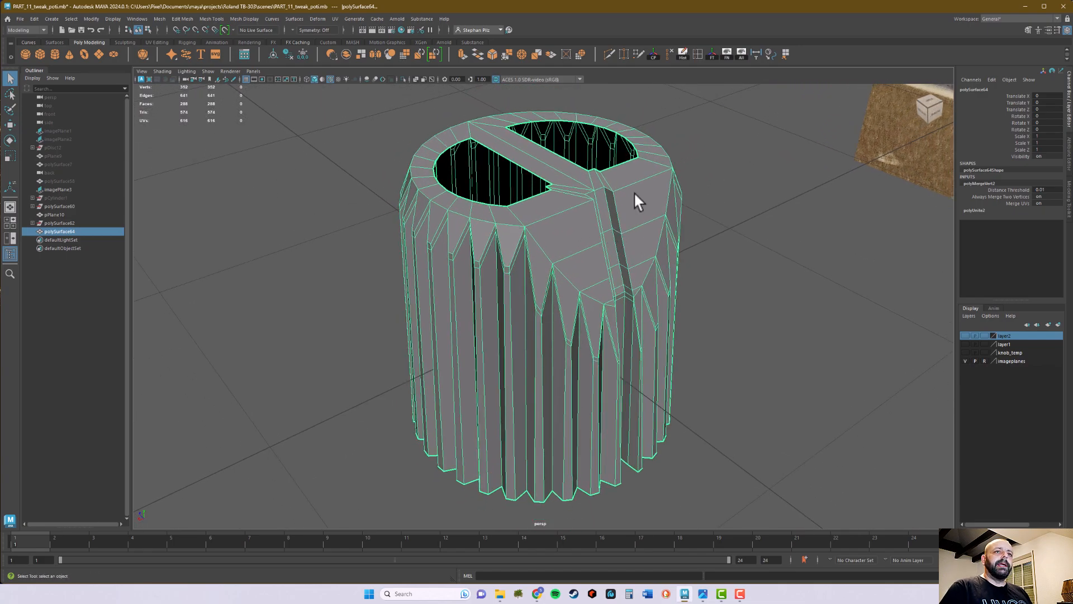